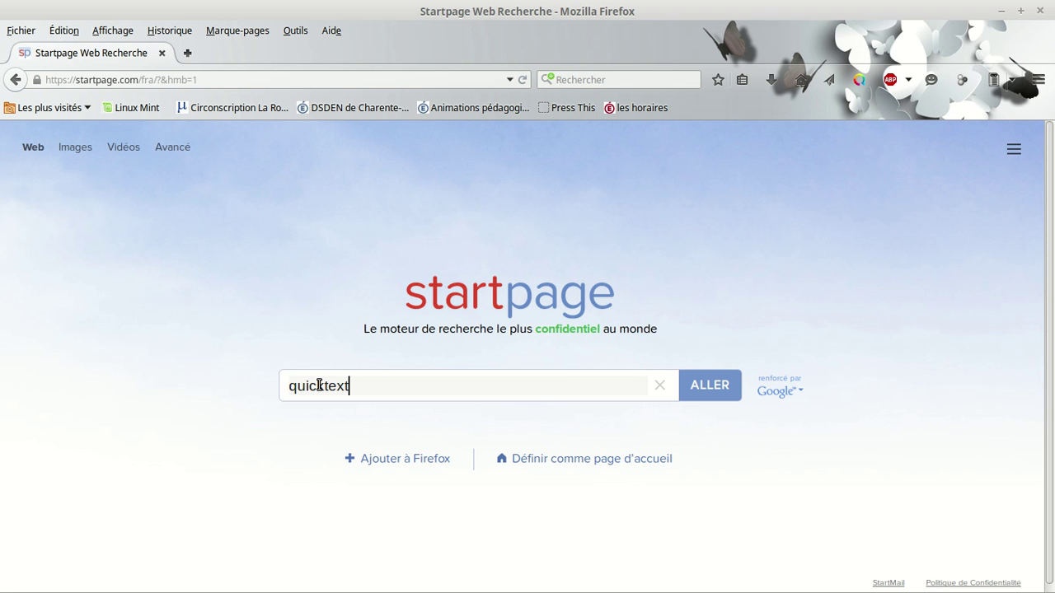
Step: Search the web for "quicktext extension" and open the Quicktext page on Mozilla Add-ons
type("extension")
key("Return")
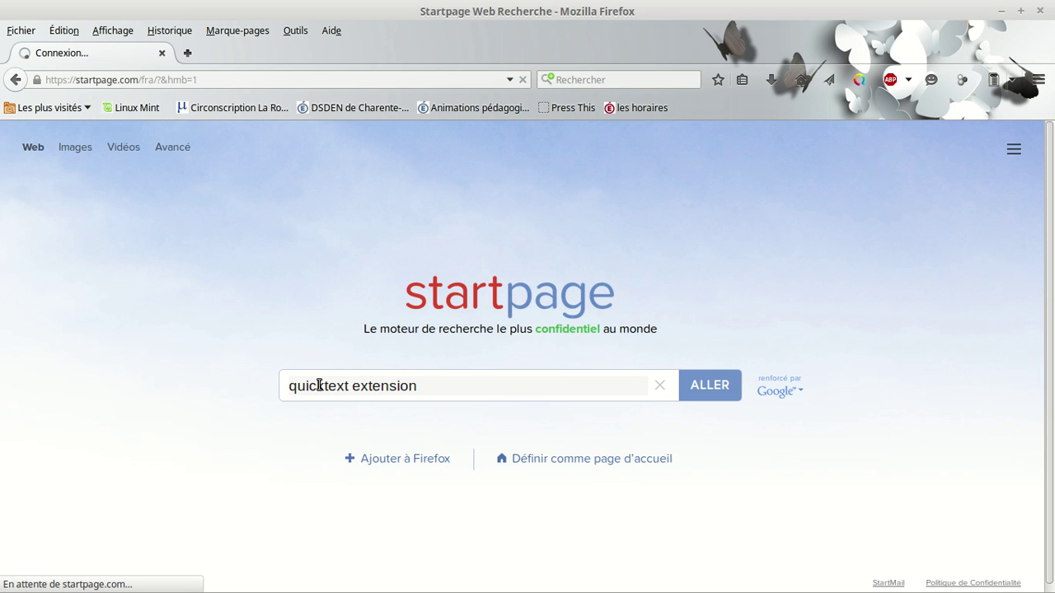
scroll(716, 347, "down", 2)
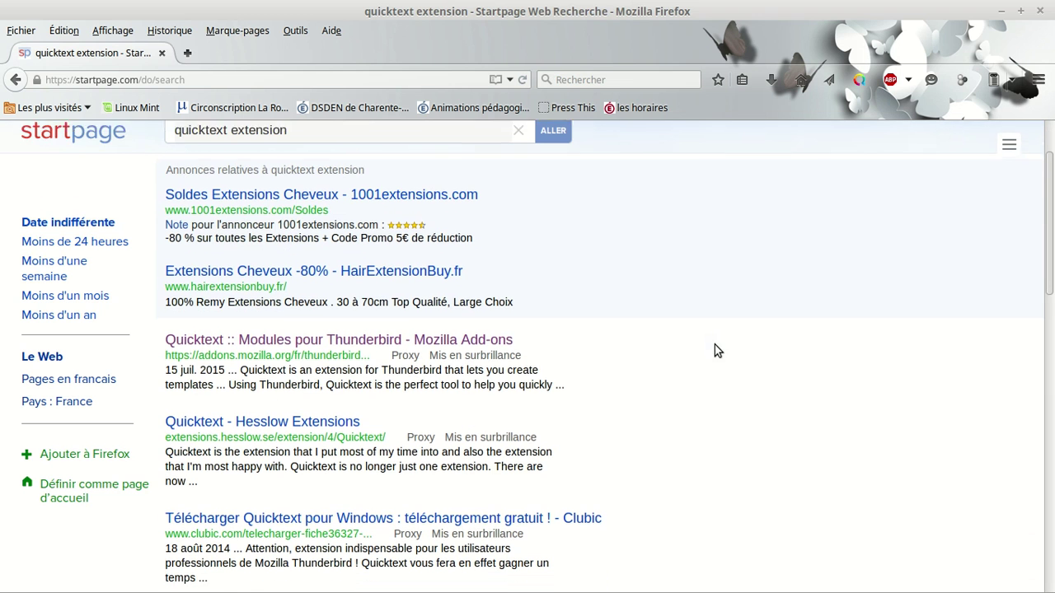
left_click(198, 342)
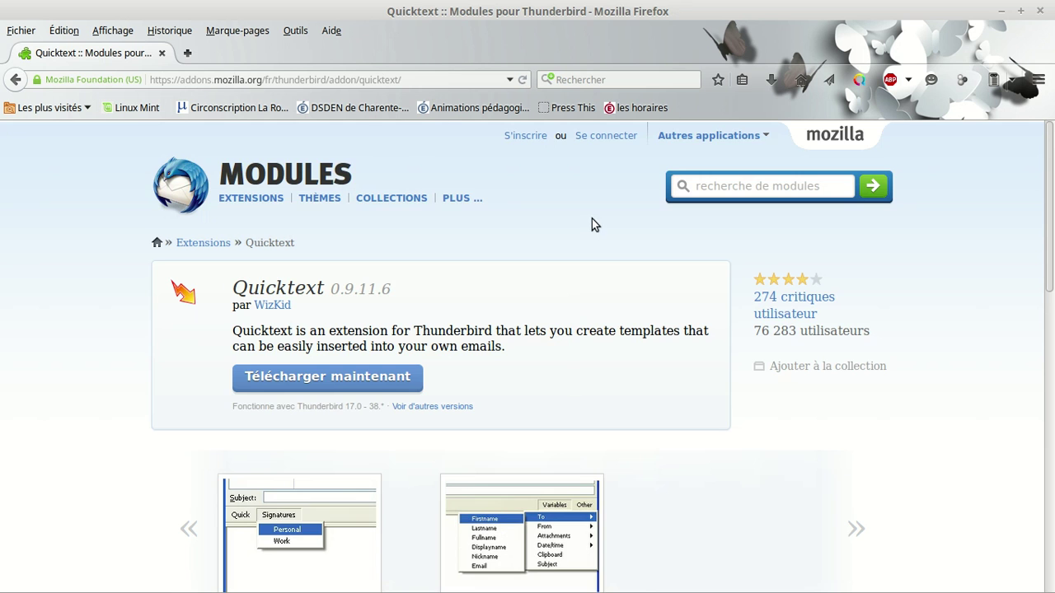
Step: Download quicktext-0.9.11.6-tb.xpi to the Bureau folder with dTa OneClick, and minimize the download manager
scroll(593, 213, "down", 2)
left_click(379, 295)
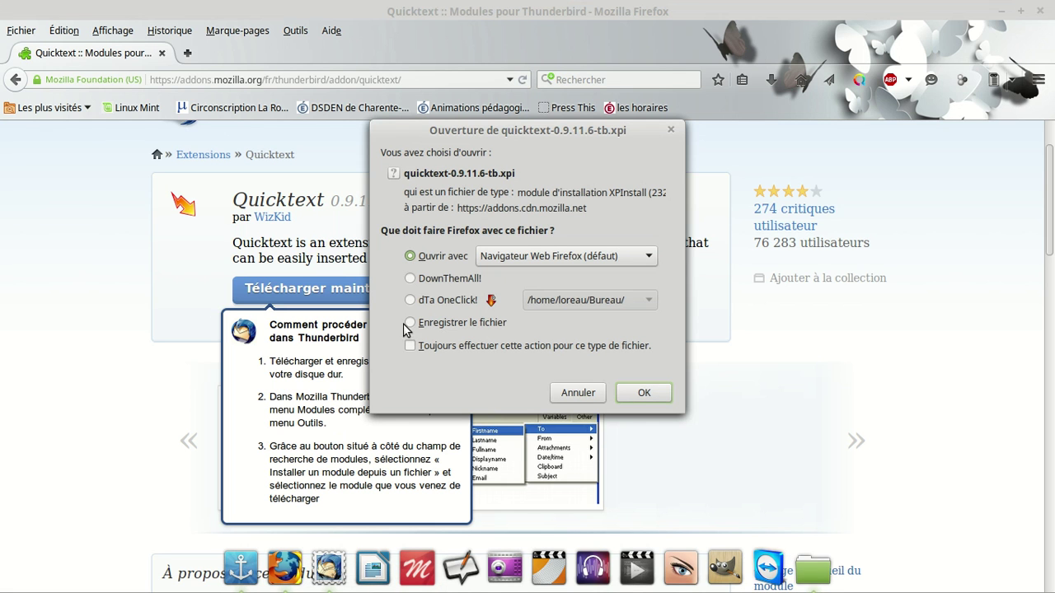
left_click(410, 323)
left_click(409, 300)
left_click(643, 392)
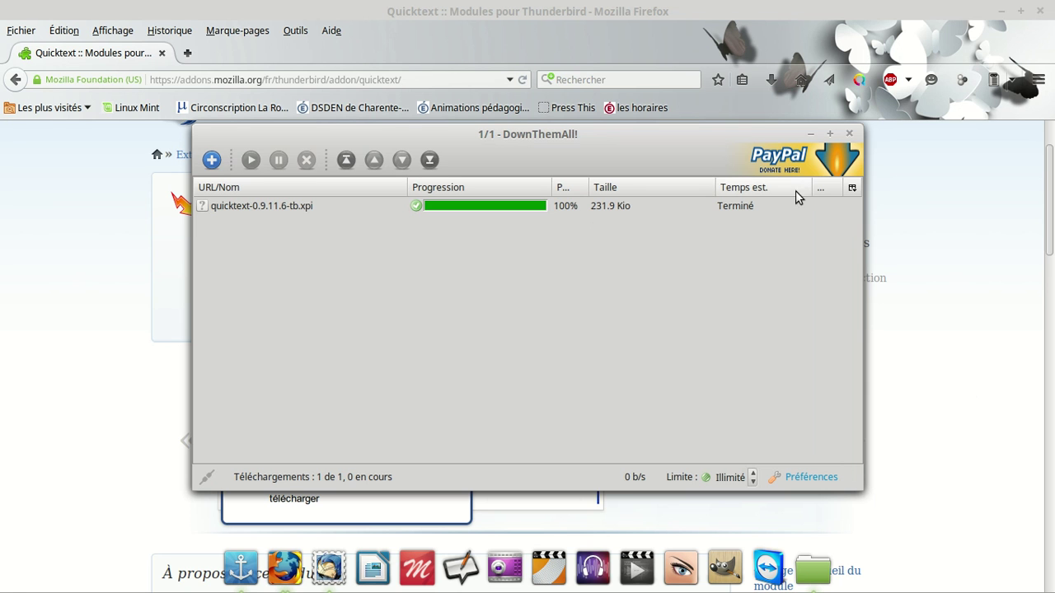
left_click(811, 135)
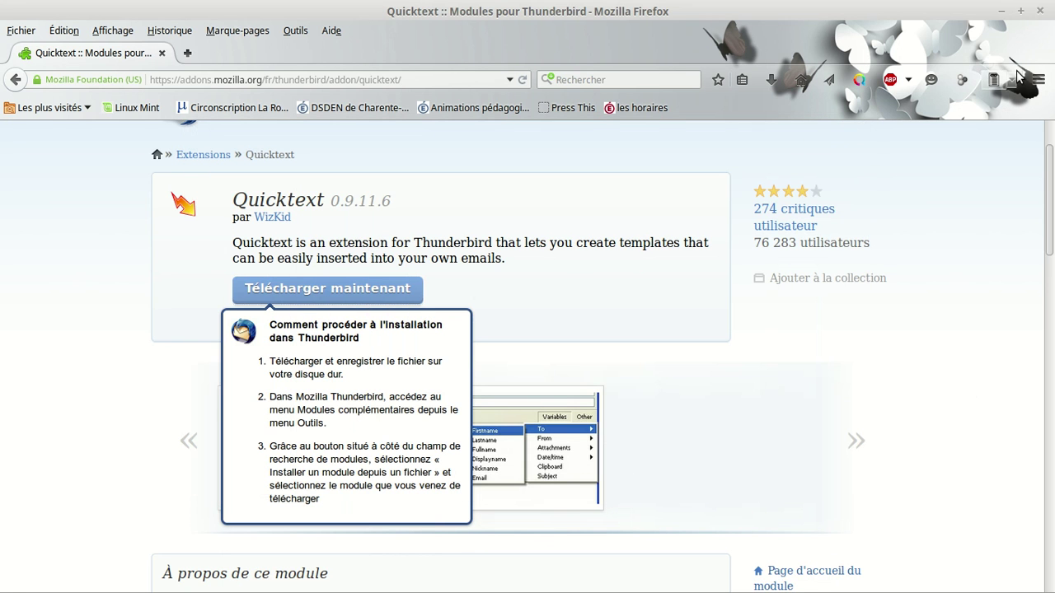
Step: Switch to Thunderbird and open its add-ons manager from the inbox
left_click(1001, 11)
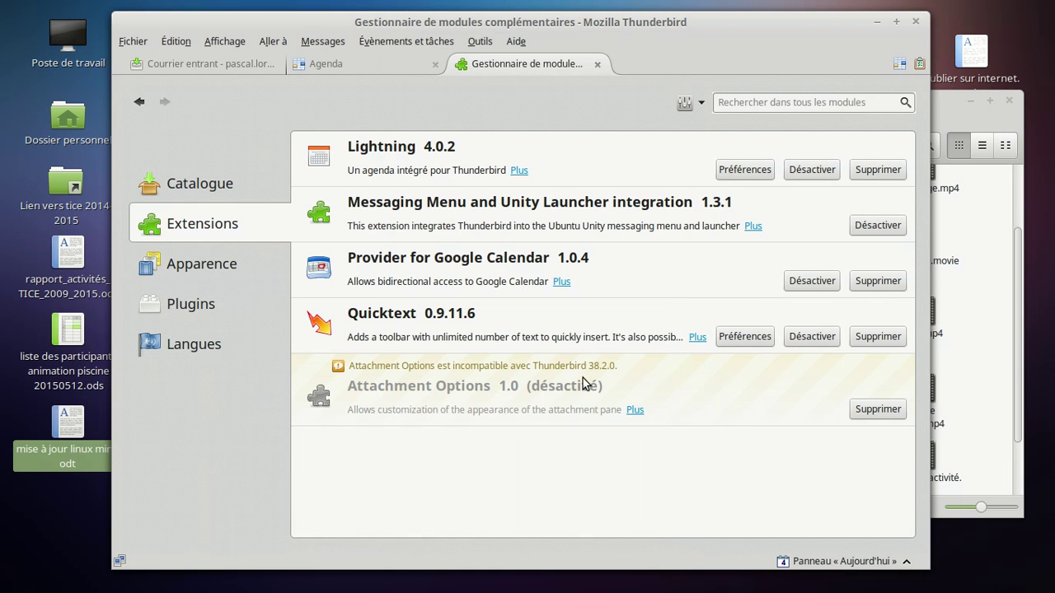
left_click(214, 66)
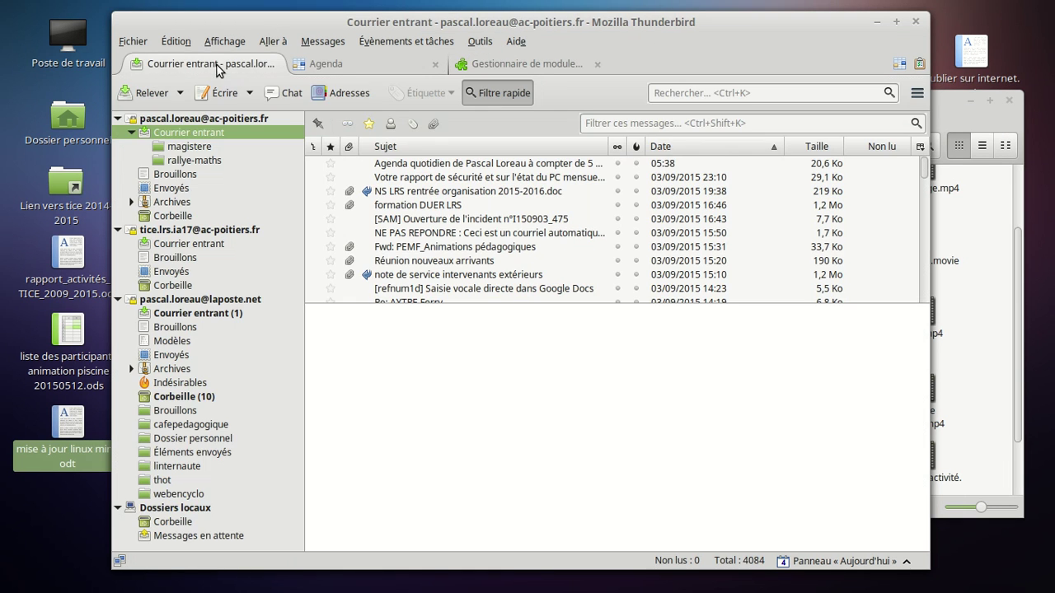
left_click(480, 43)
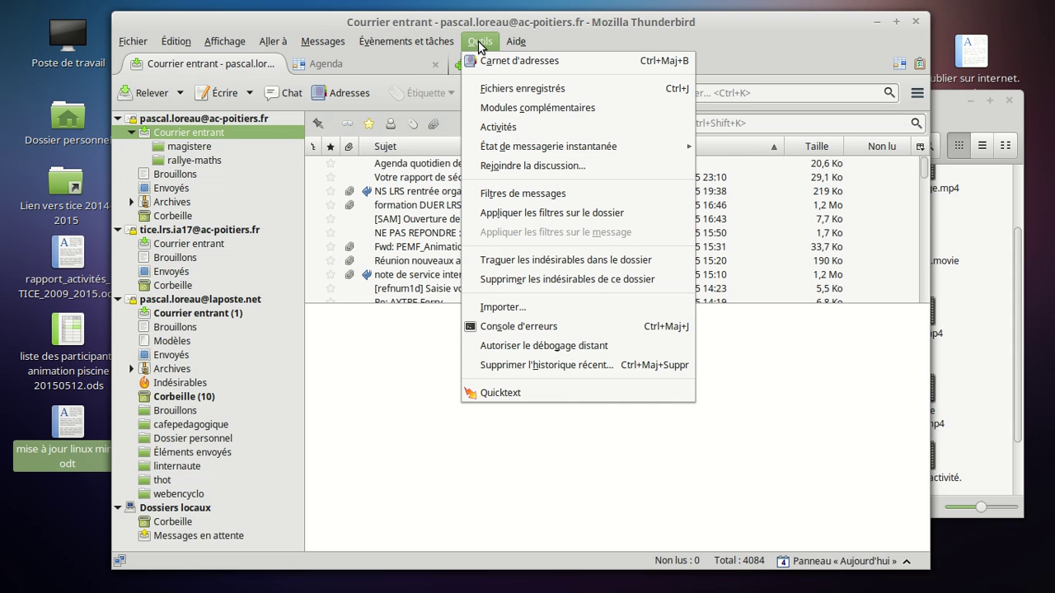
left_click(500, 108)
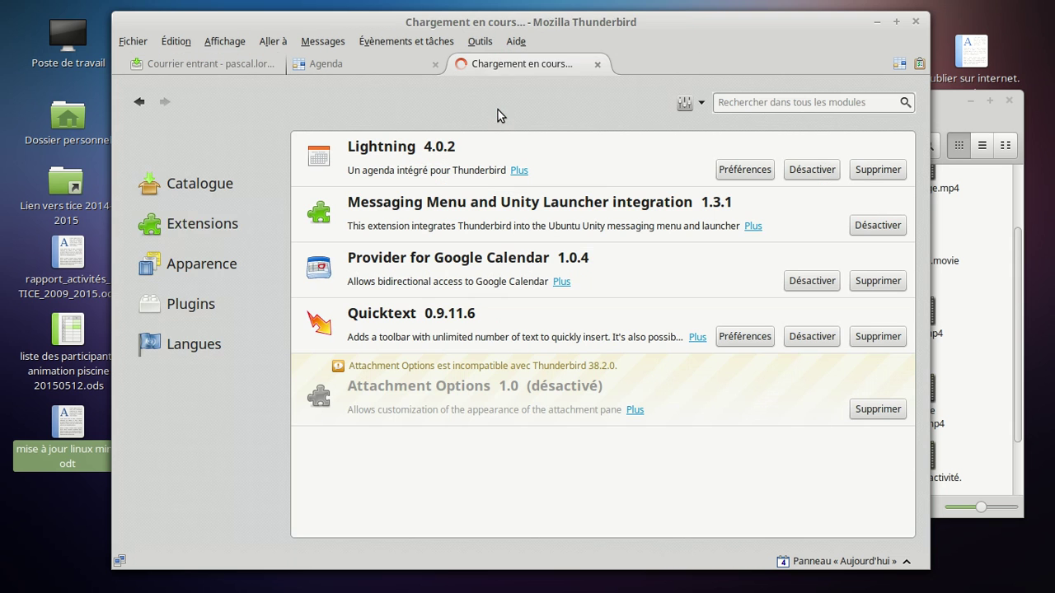
Step: Try installing an add-on from quicktext-0.9.11.6-tb.xpi in the Bureau folder, cancel the installation, and close the add-ons manager
left_click(702, 105)
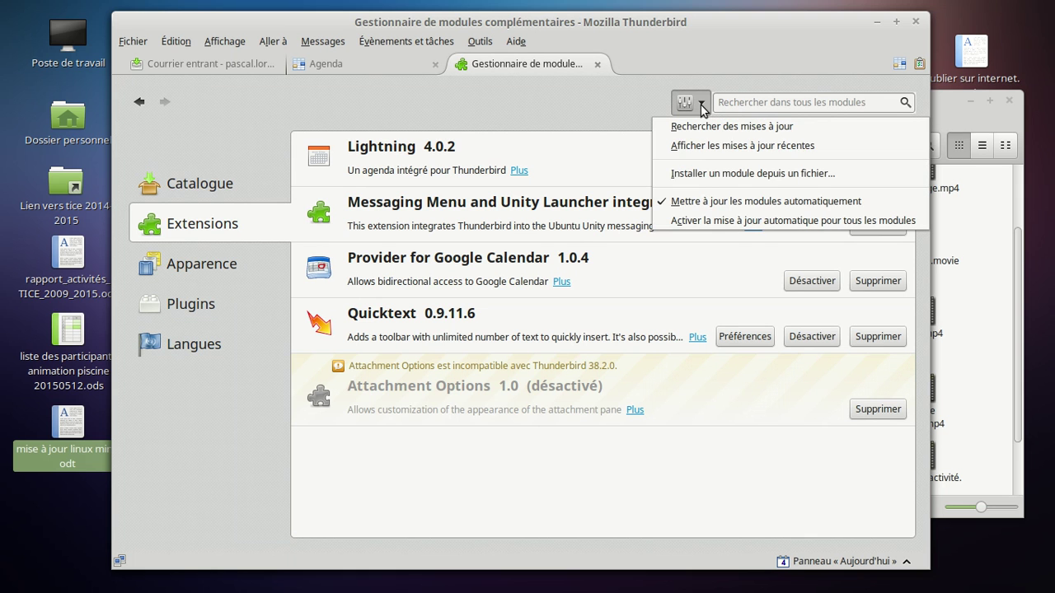
left_click(720, 174)
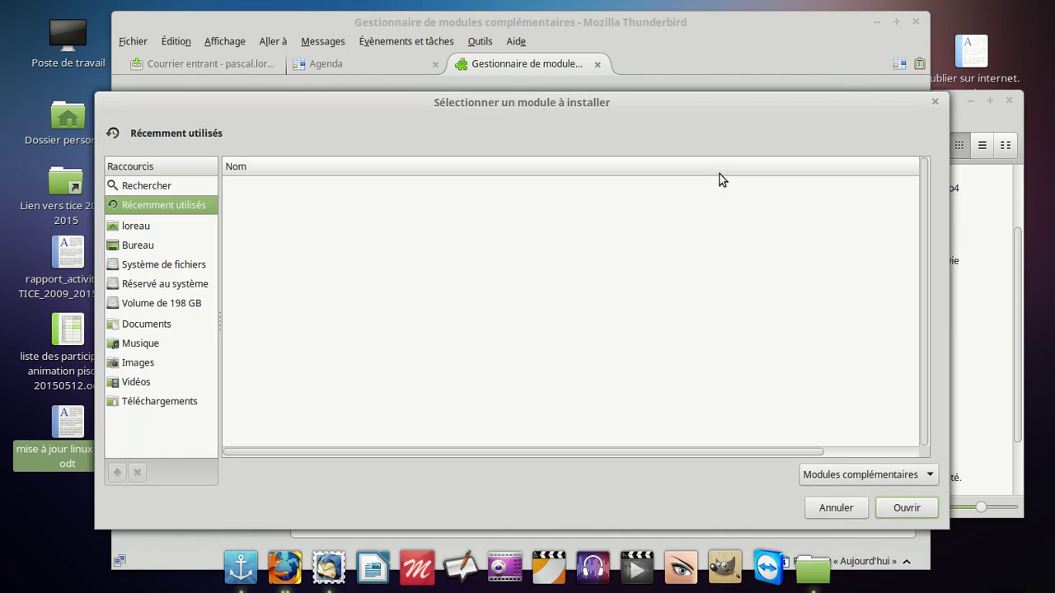
left_click(140, 245)
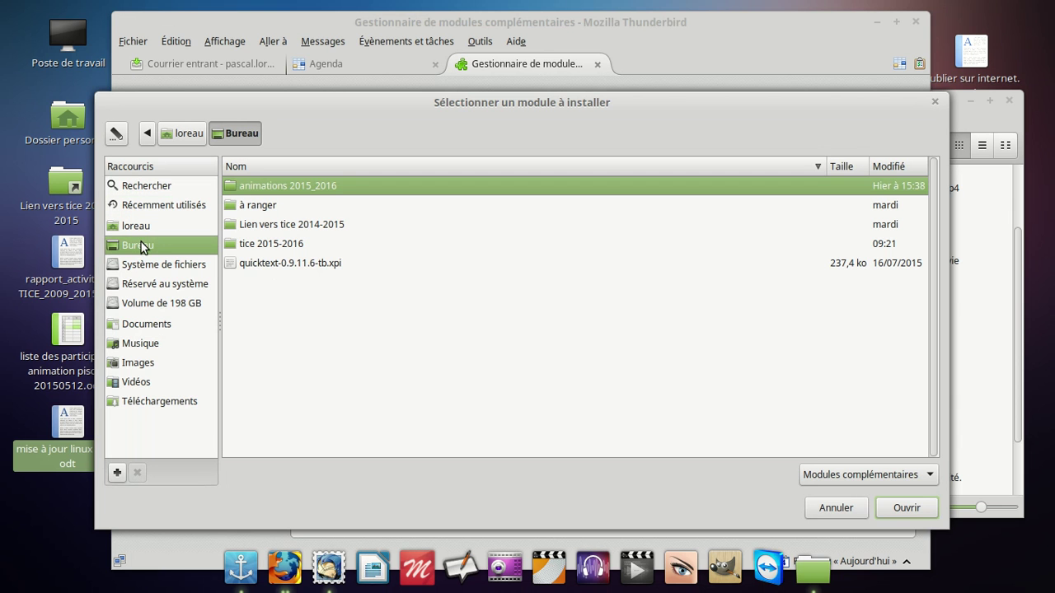
left_click(289, 264)
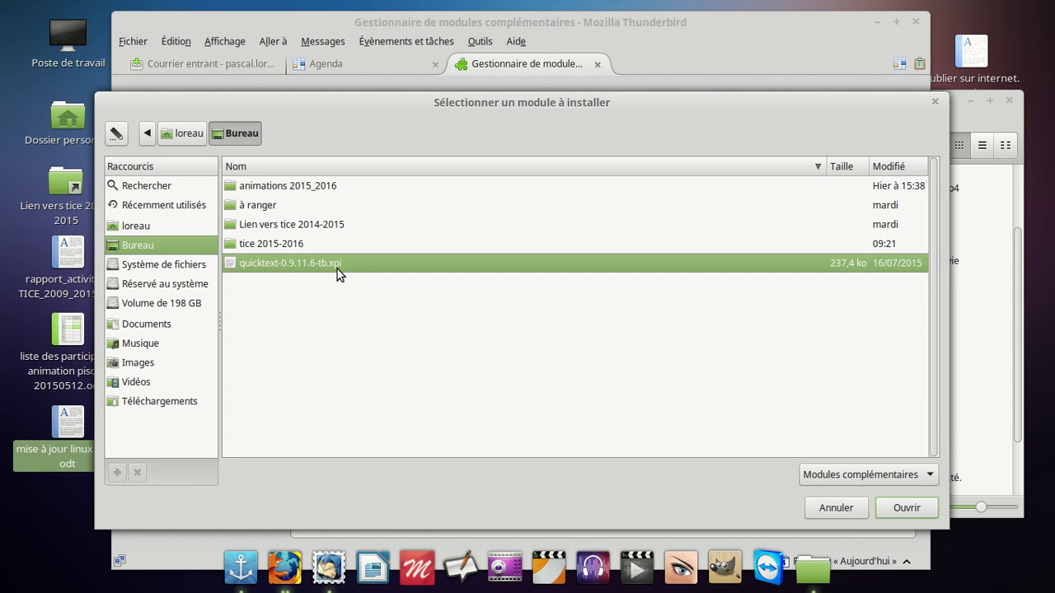
left_click(906, 508)
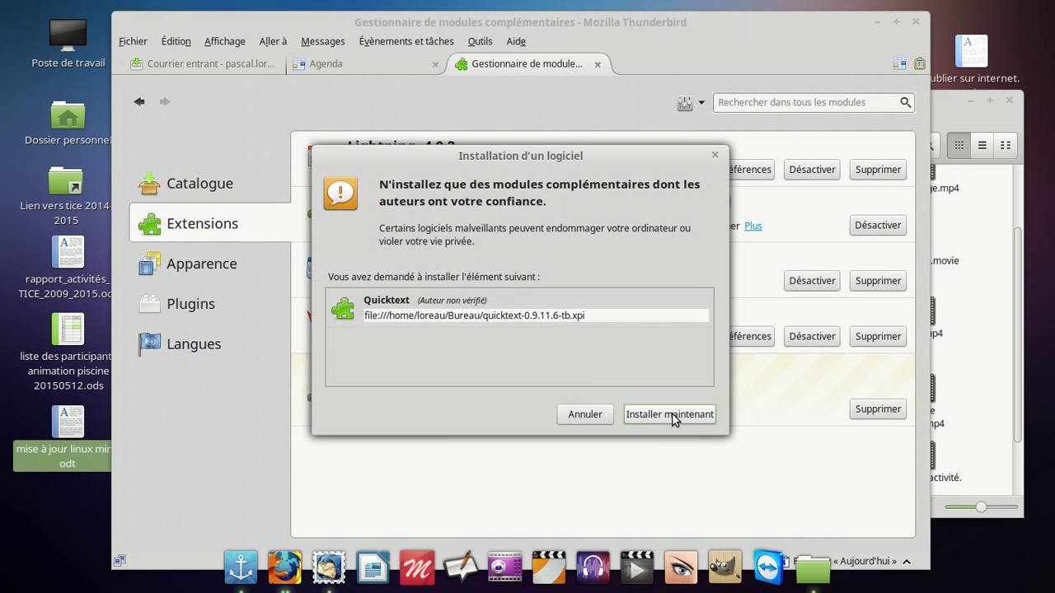
left_click(586, 414)
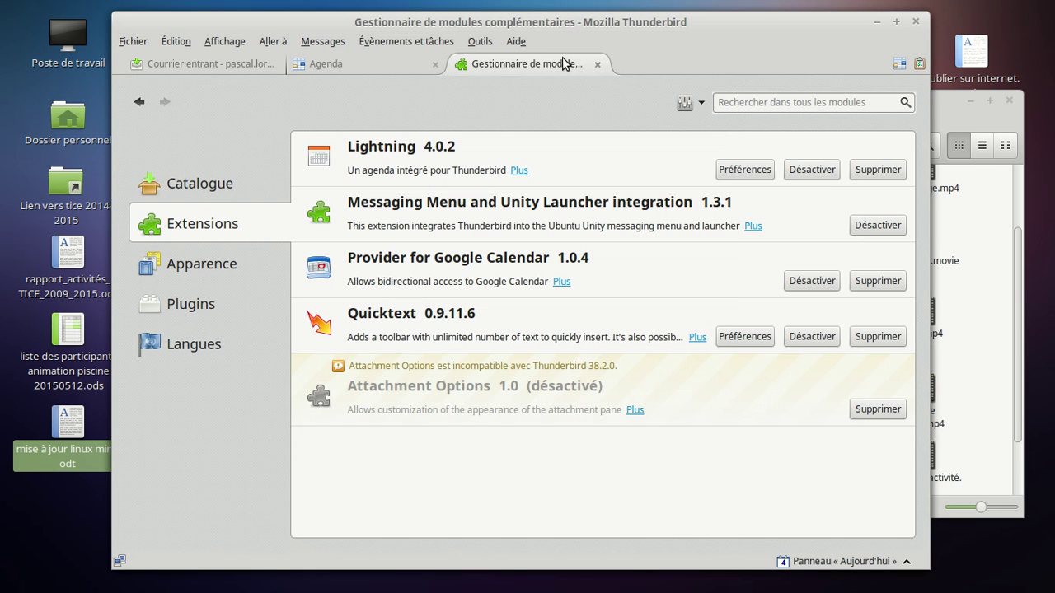
left_click(598, 65)
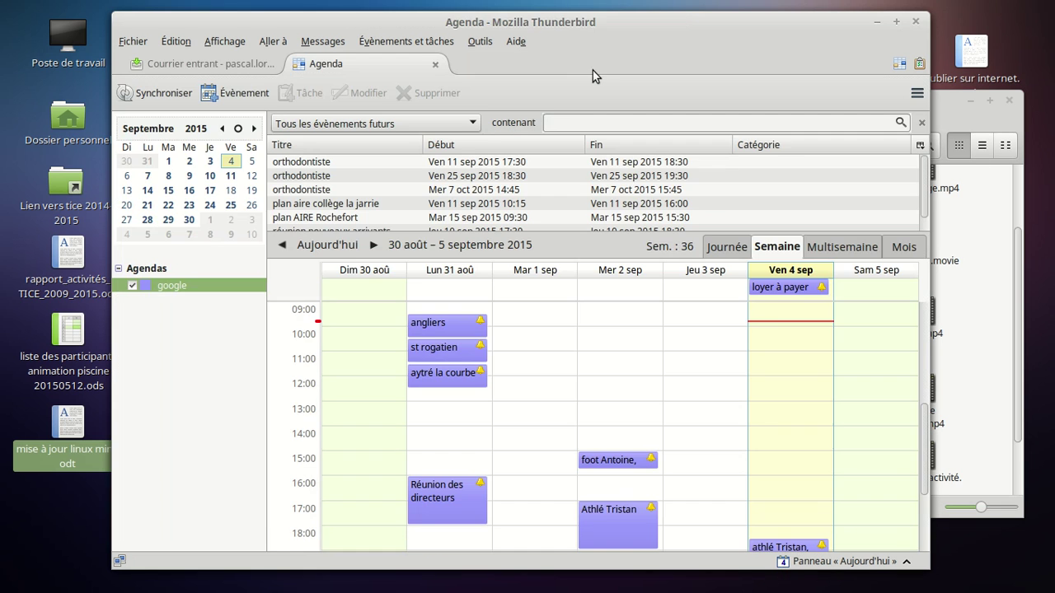
Step: Open the Quicktext settings and look through the existing templates in the salutations group
left_click(479, 43)
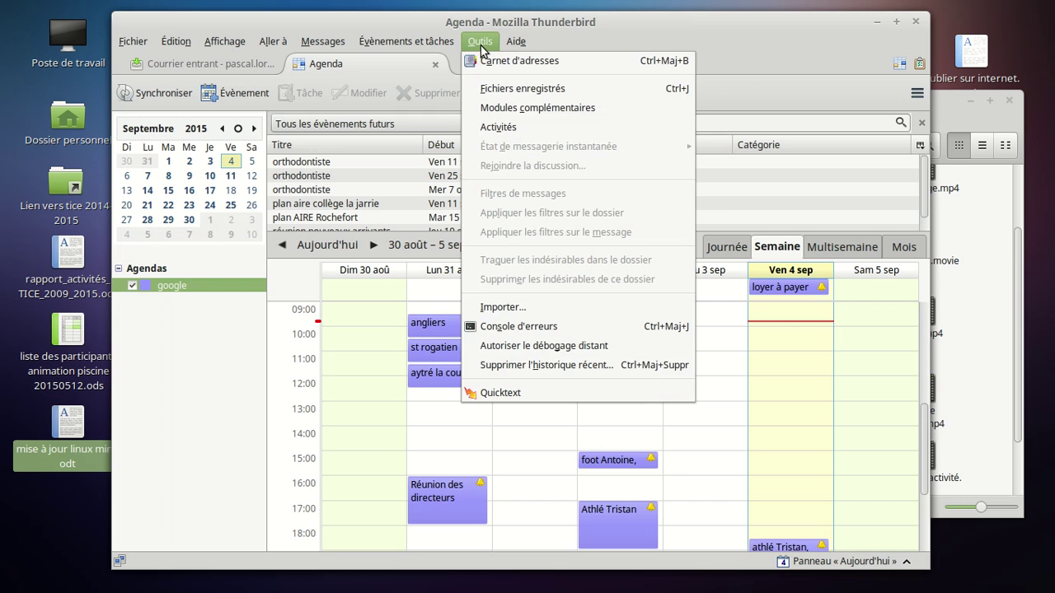
left_click(501, 393)
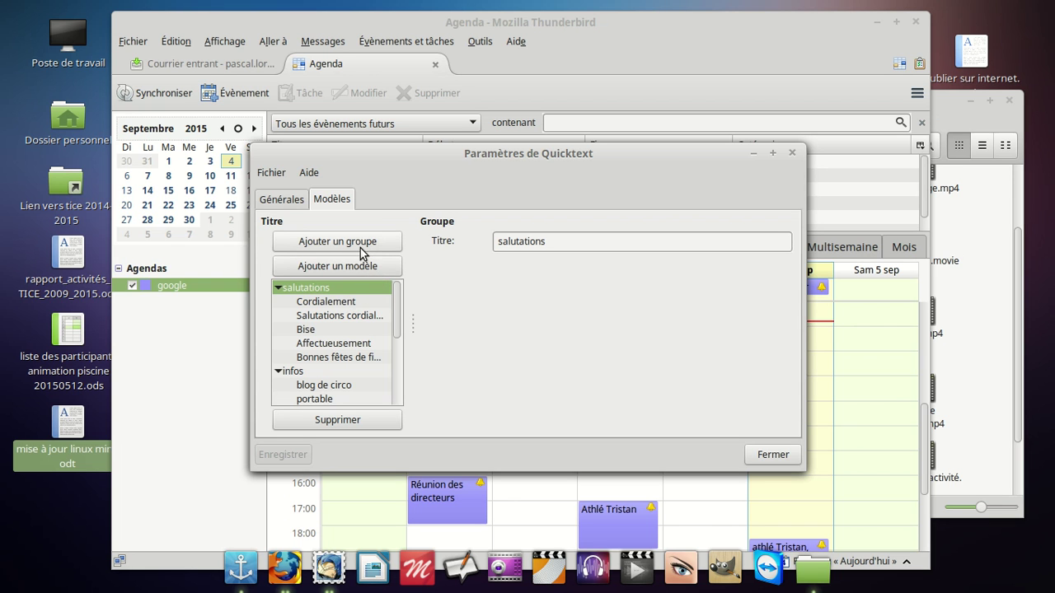
left_click(336, 307)
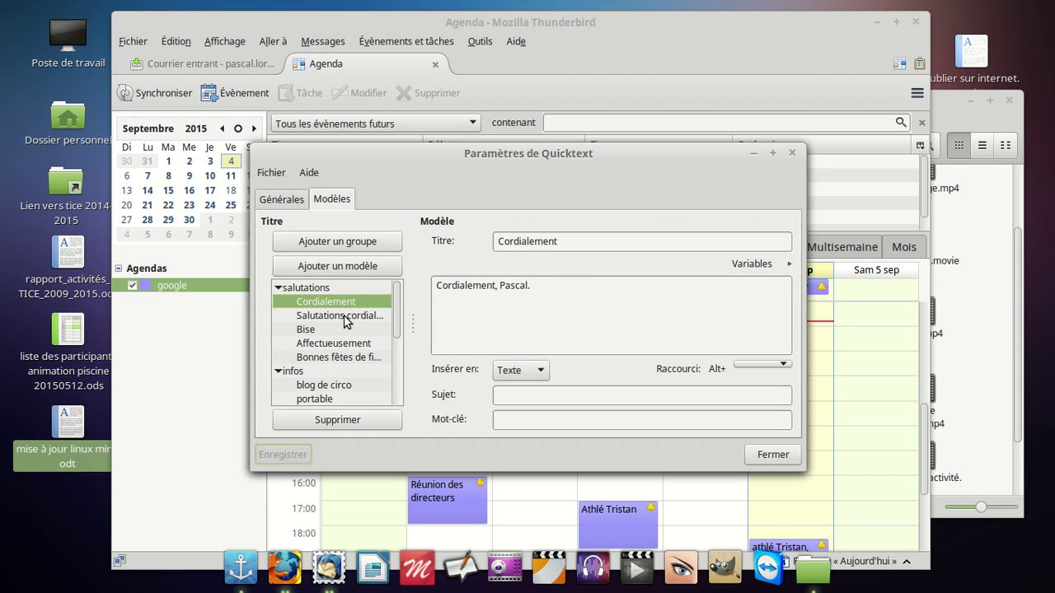
left_click(345, 316)
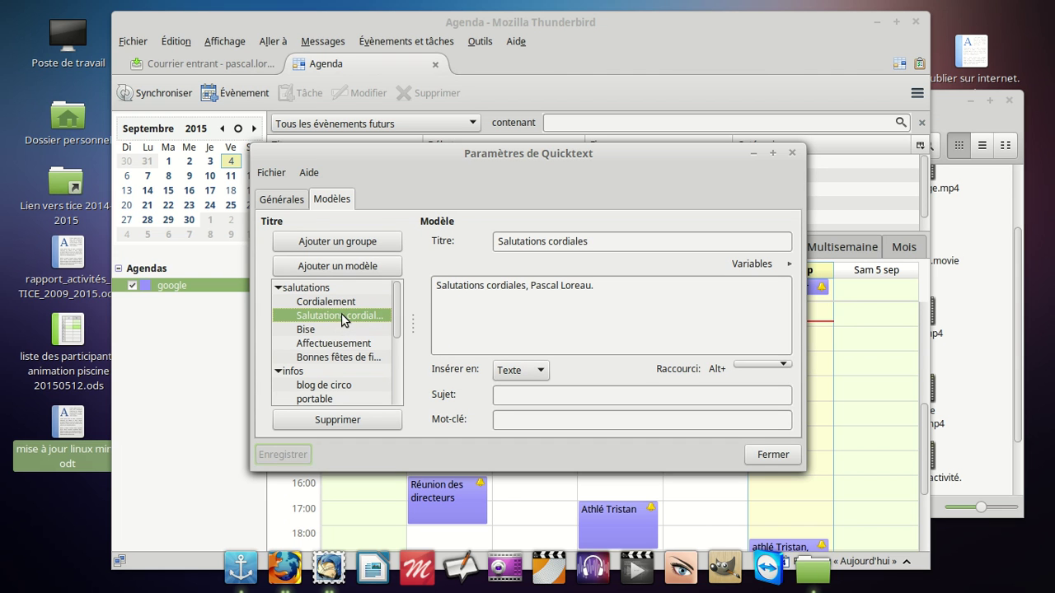
left_click(318, 331)
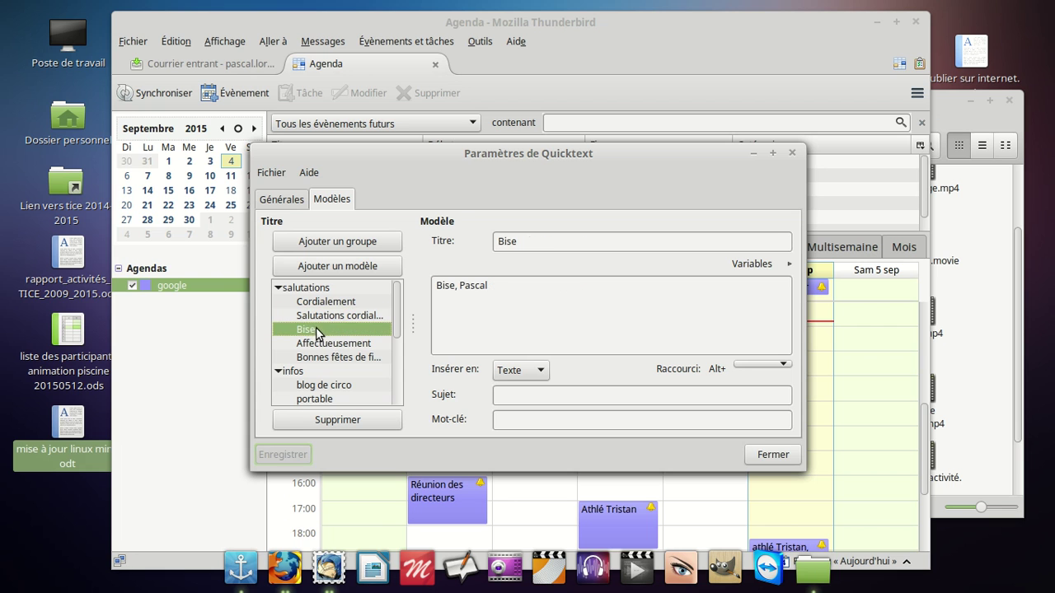
left_click(355, 360)
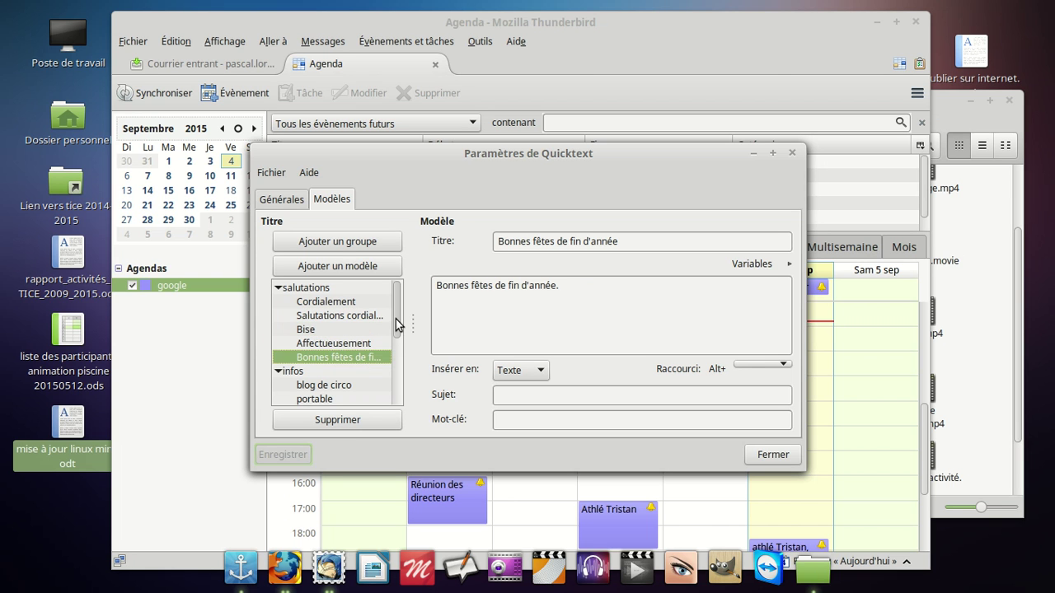
mouse_move(399, 324)
left_mouse_down()
mouse_move(395, 341)
mouse_move(400, 327)
left_mouse_up()
Step: Add a Quicktext group titled "exemple" and save it
left_click(373, 243)
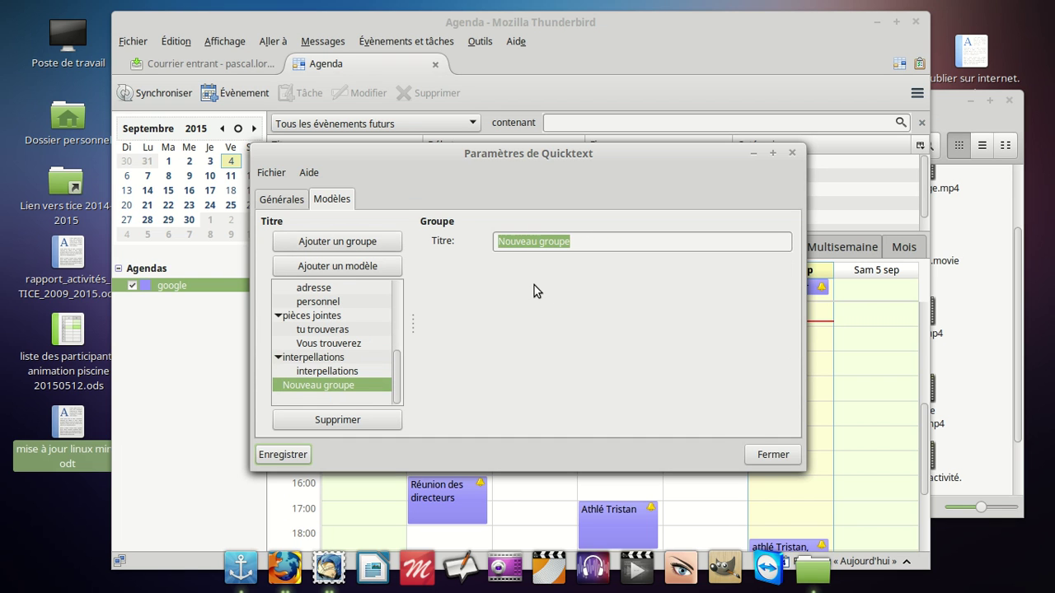
type("exemple")
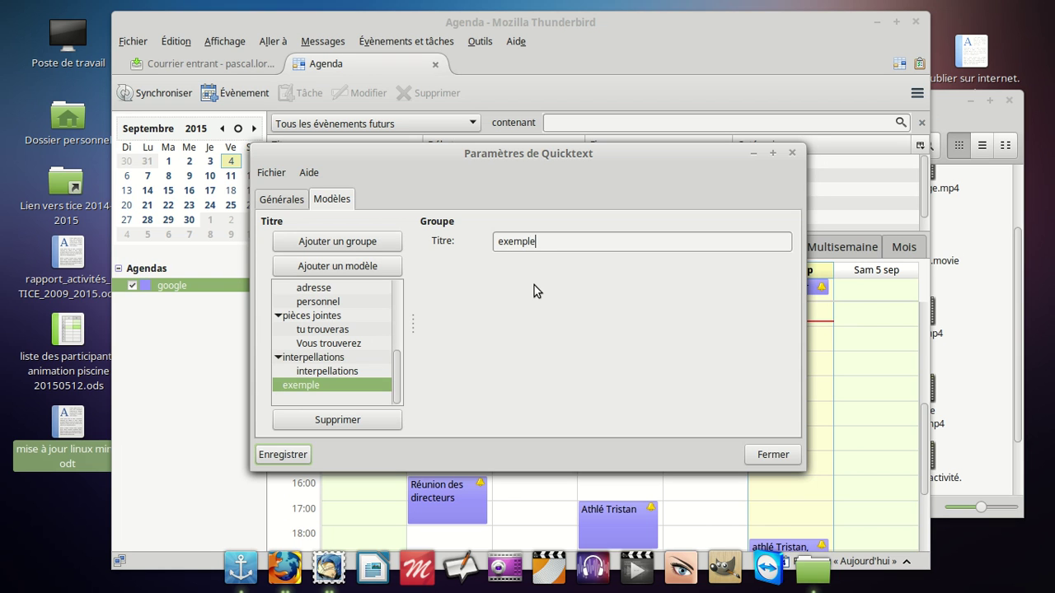
left_click(292, 458)
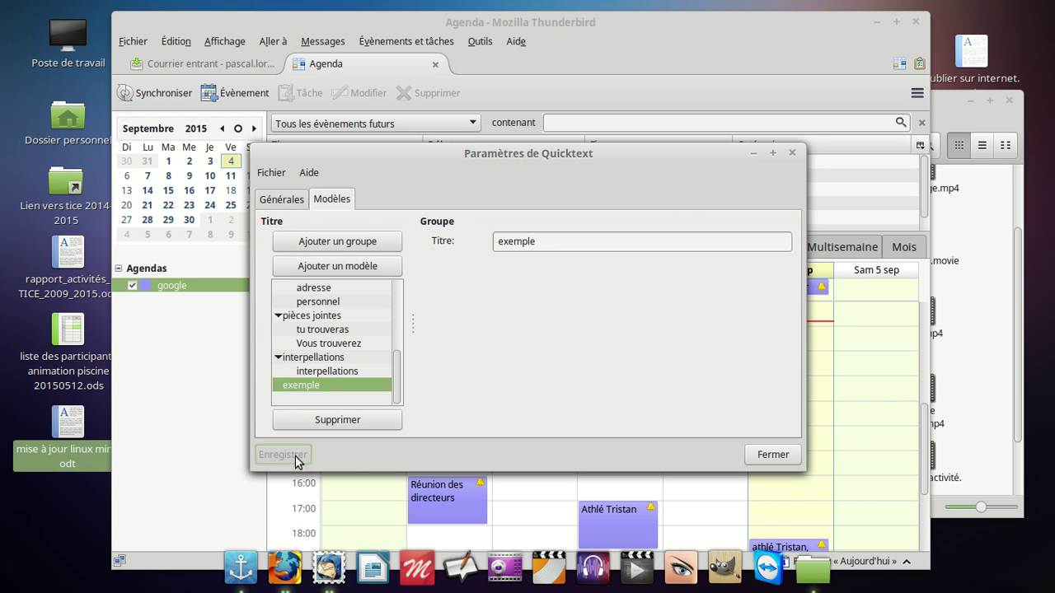
Step: Add a template titled "modèle 1" with the text "texte 1" to the exemple group, and save it
left_click(360, 268)
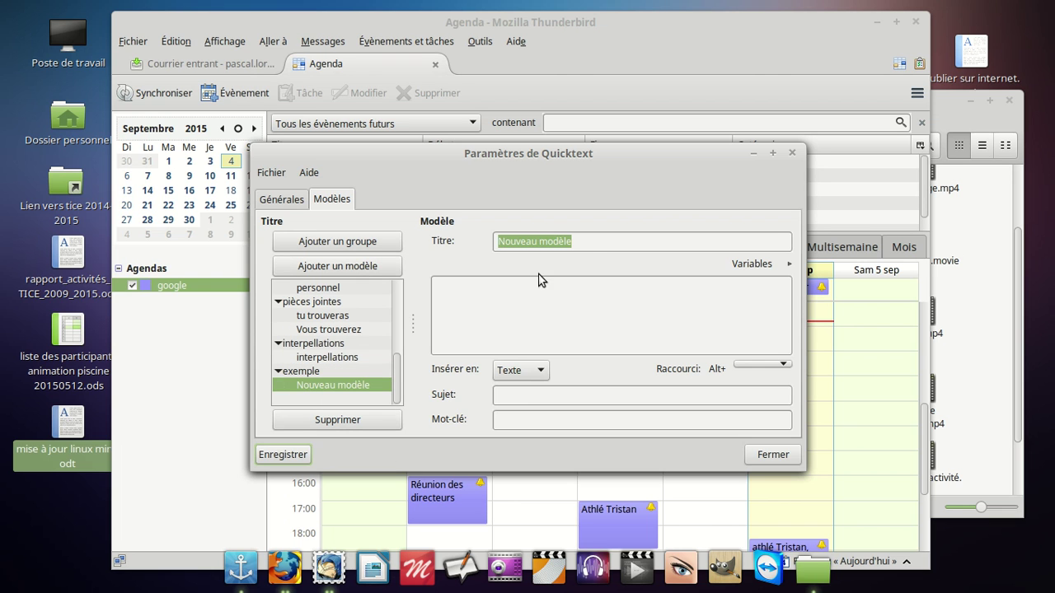
type("modèle 1")
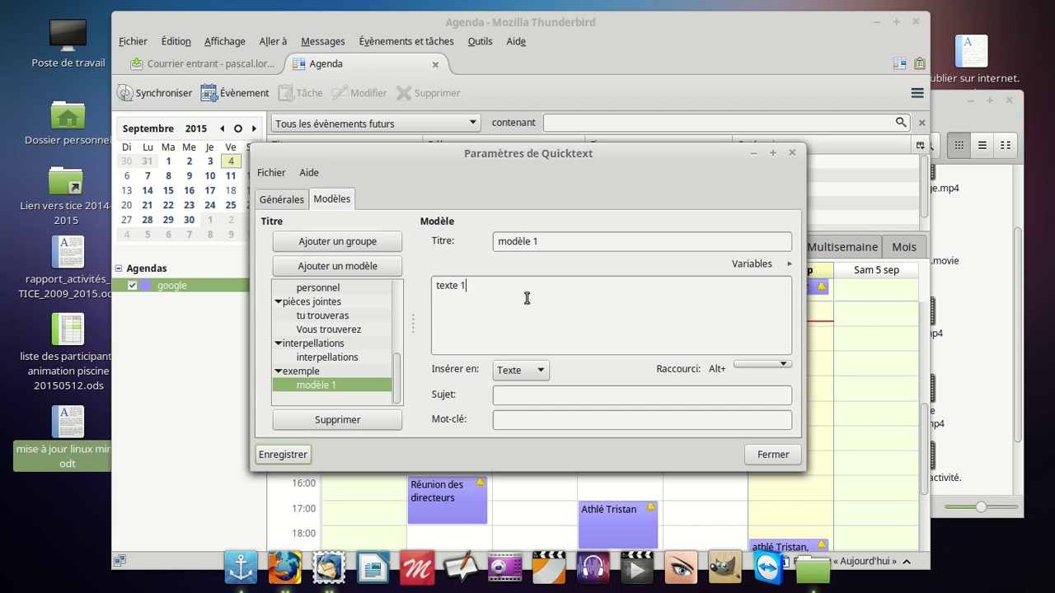
left_click(286, 457)
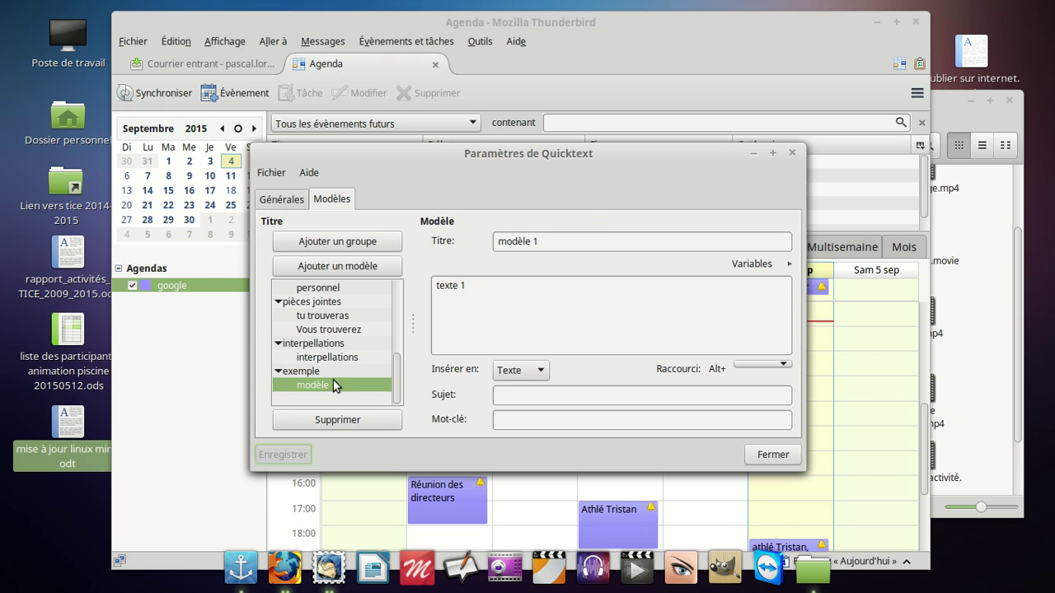
Step: Add and save a template titled "modèle 2" with the text "texte 2" in the exemple group, and close the Quicktext settings
left_click(360, 267)
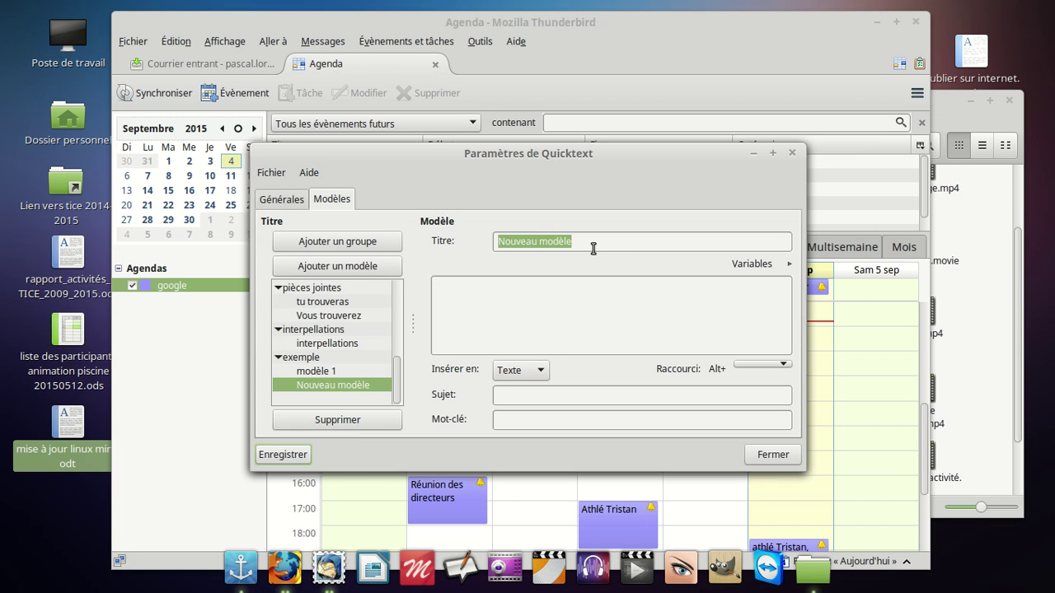
type("modèle 2")
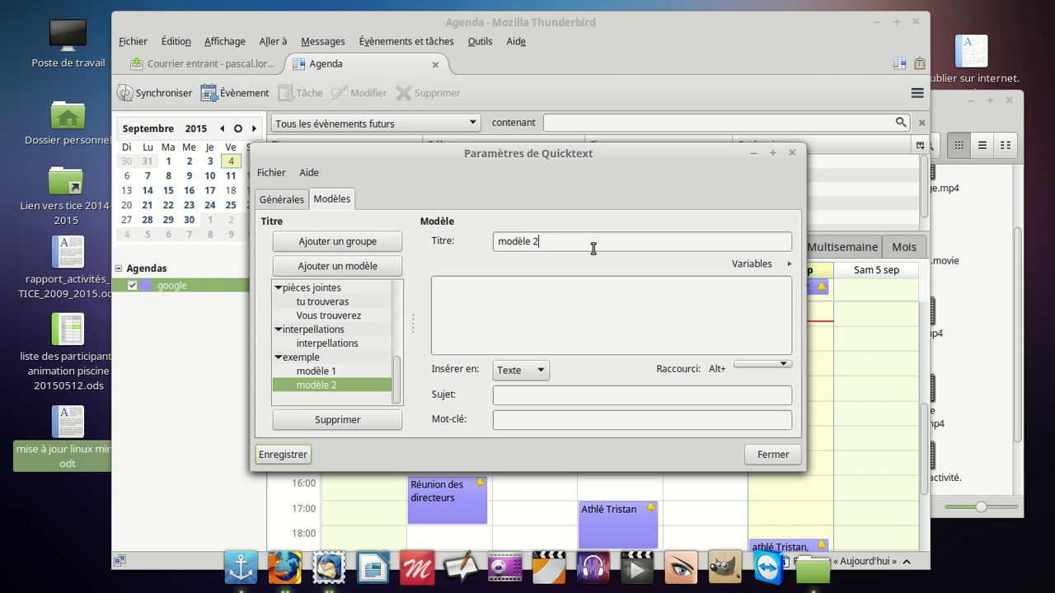
left_click(463, 290)
left_click(287, 454)
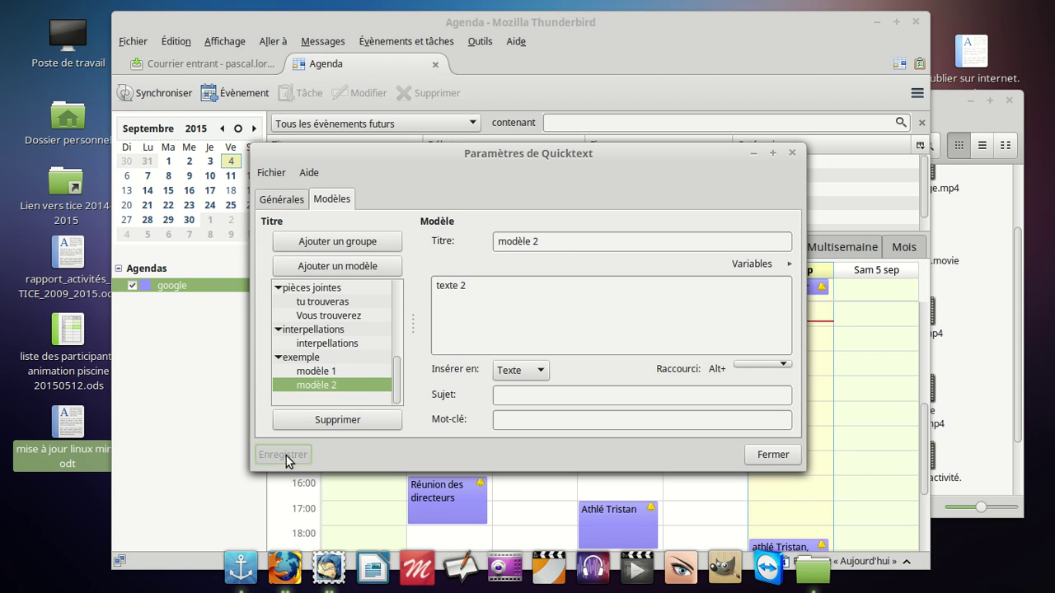
left_click(787, 459)
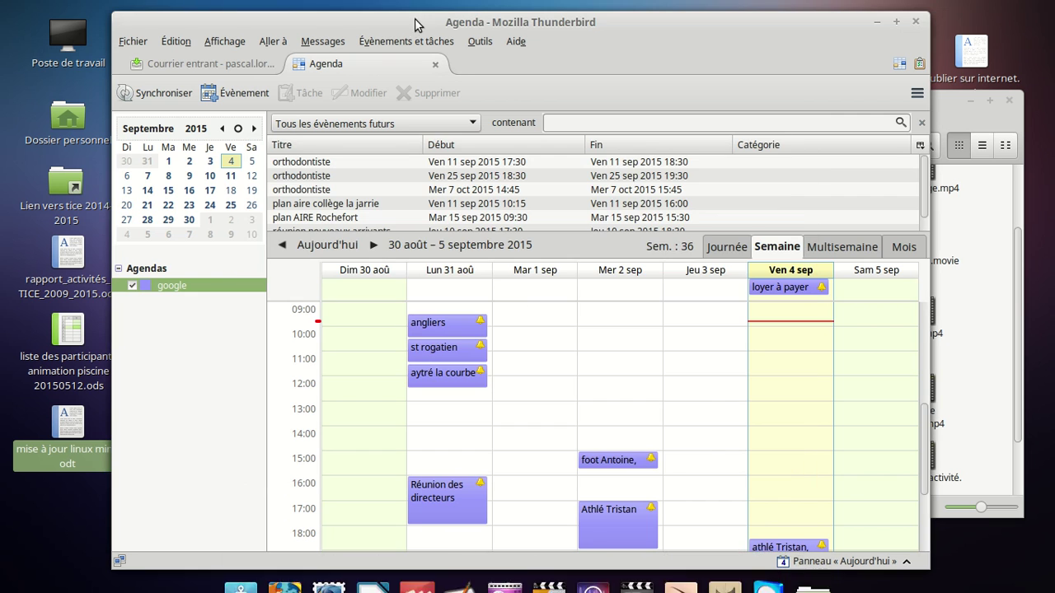
Step: Go back to the inbox and start composing a new message
left_click(181, 65)
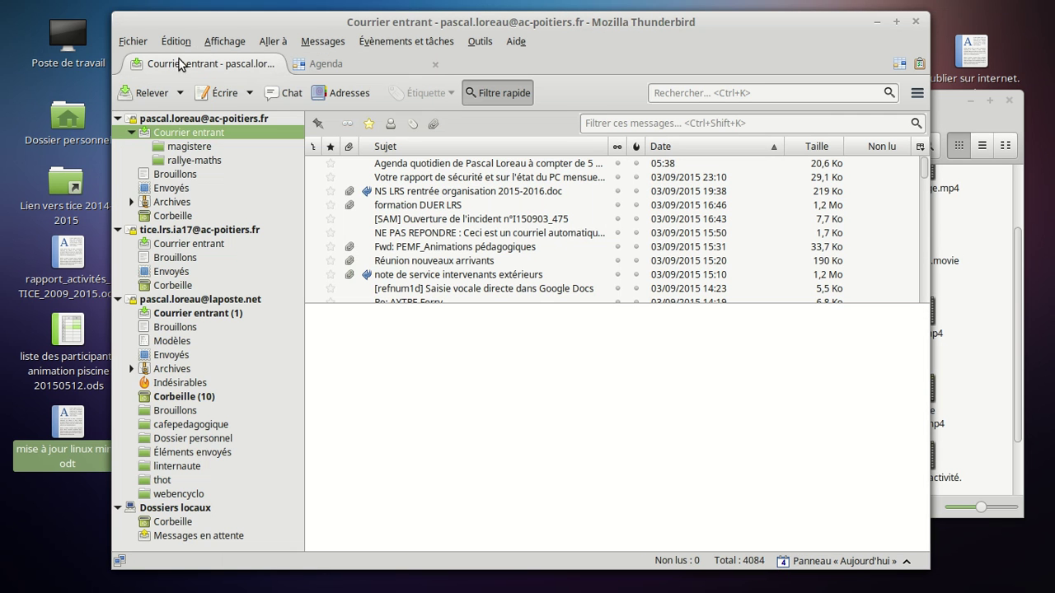
left_click(219, 93)
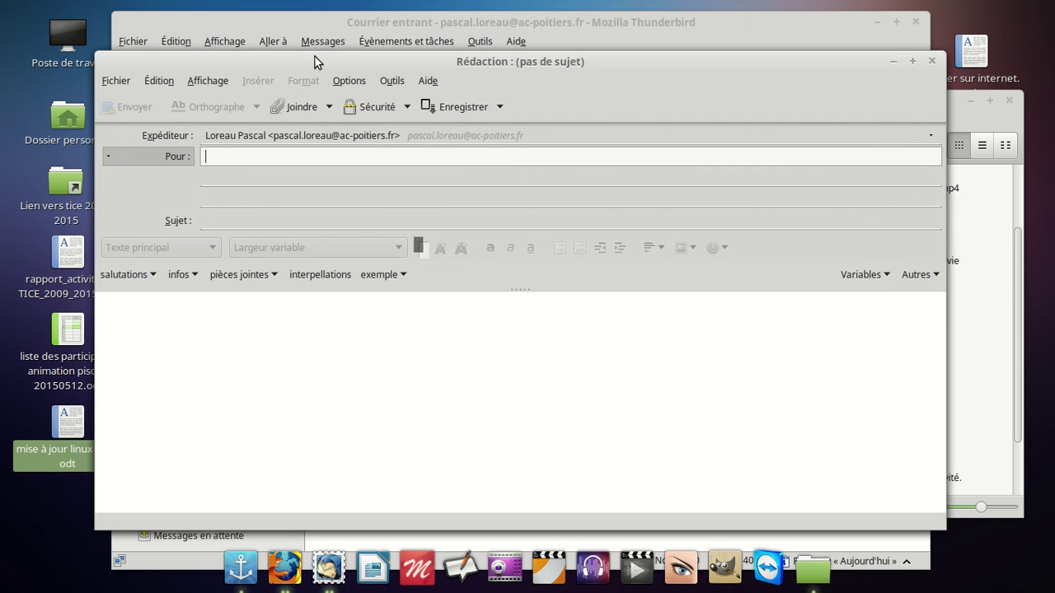
Step: Insert the modèle 1 and modèle 2 templates from the exemple group into the message body, and close the message without saving
left_click_drag(314, 55, 397, 62)
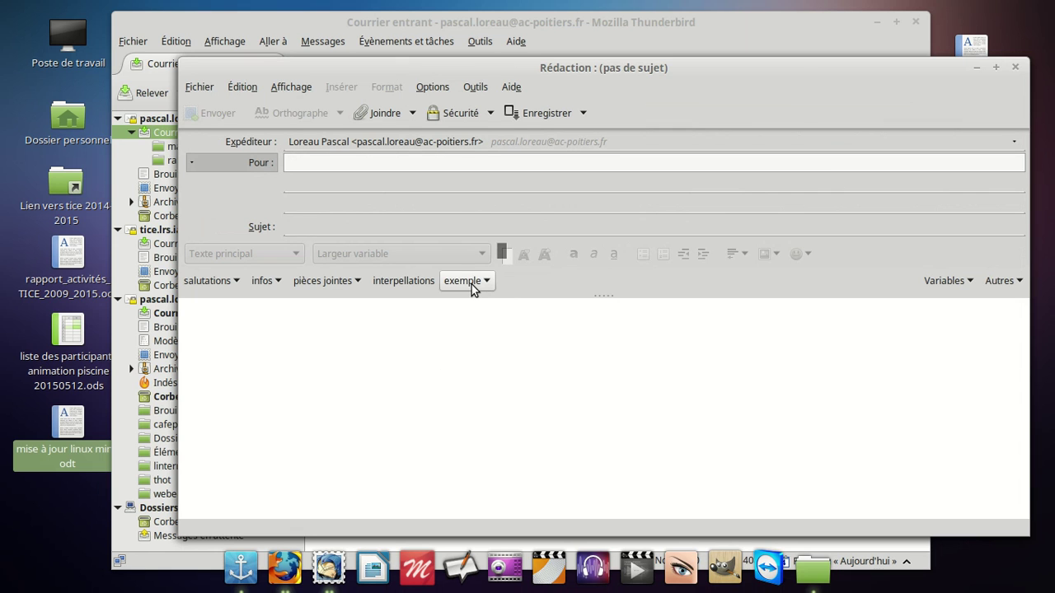
left_click(485, 282)
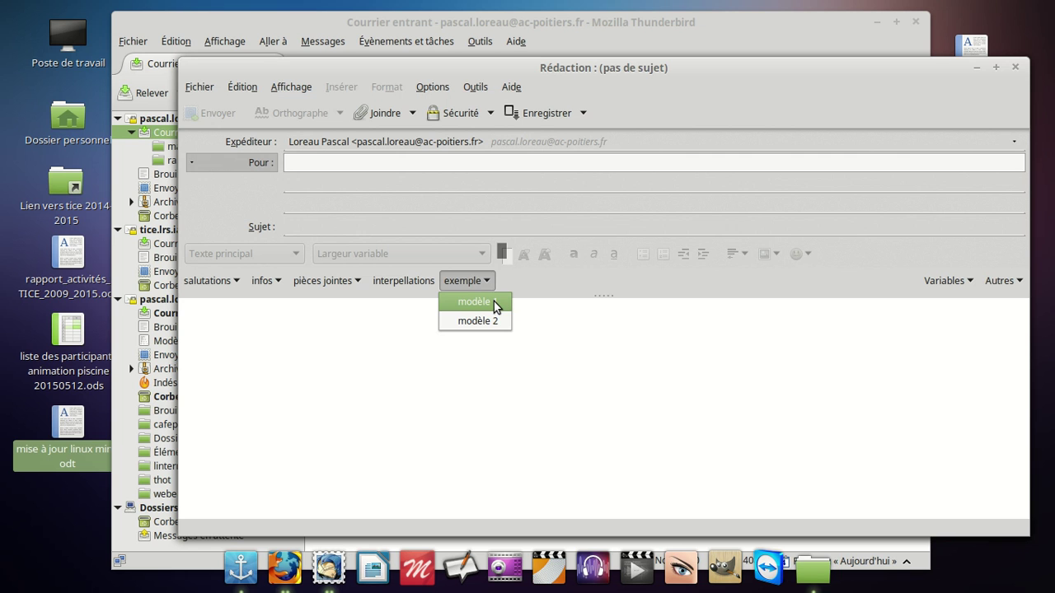
left_click(493, 301)
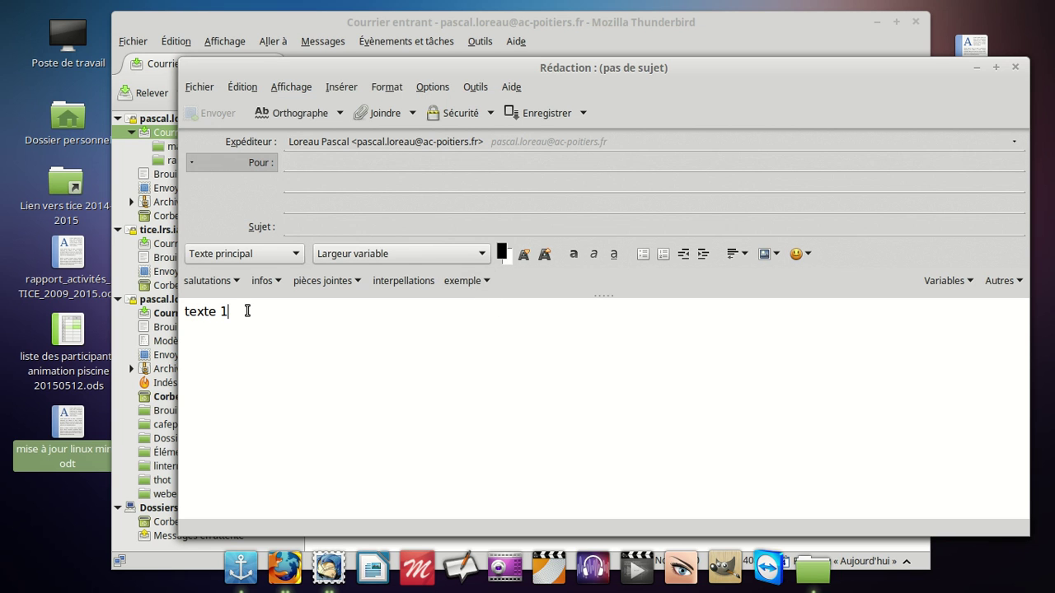
left_click(458, 281)
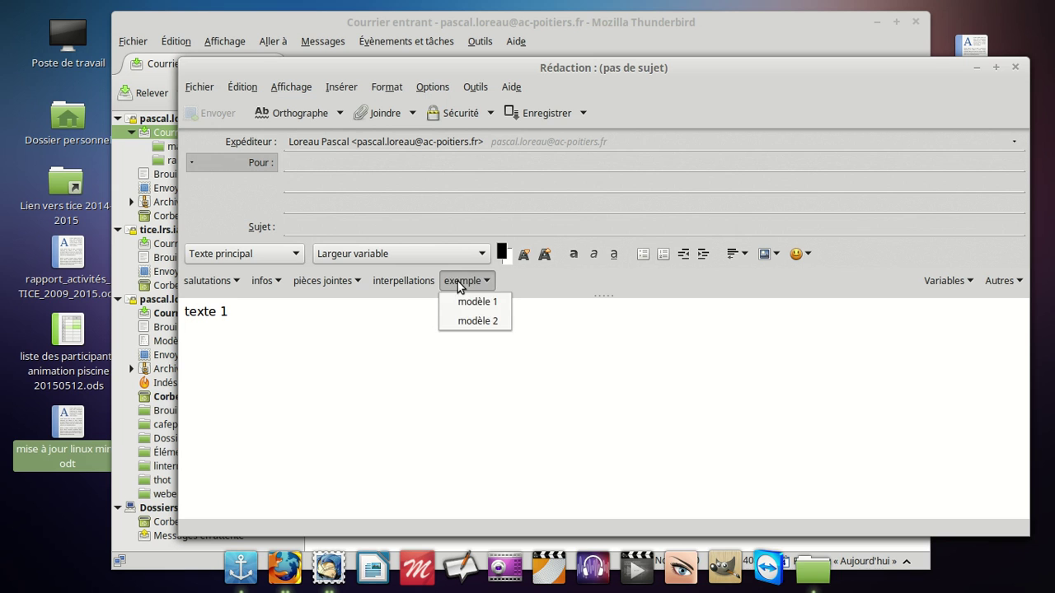
left_click(471, 321)
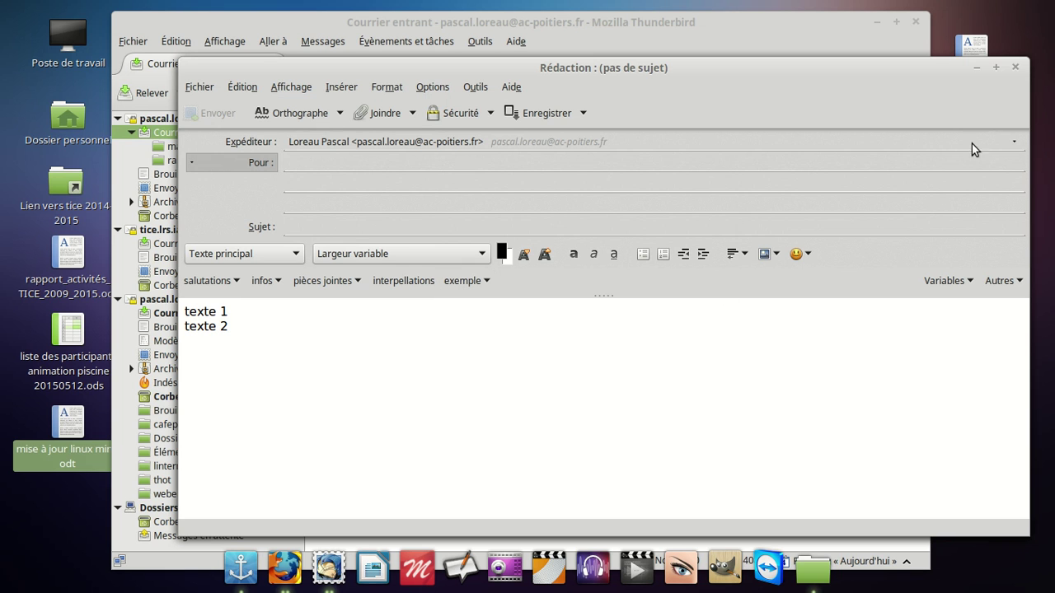
left_click(1014, 68)
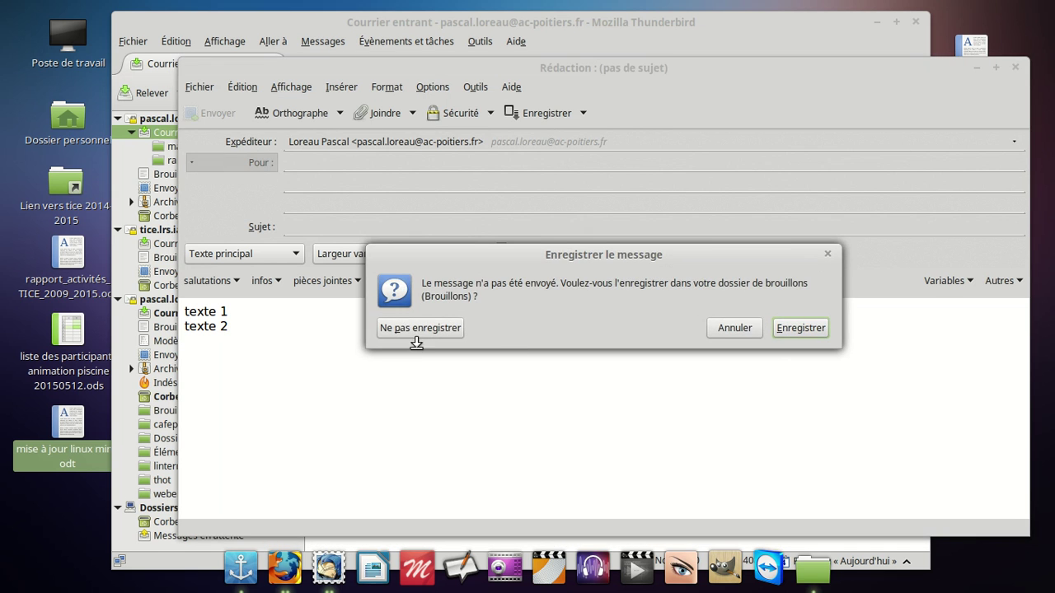
left_click(419, 328)
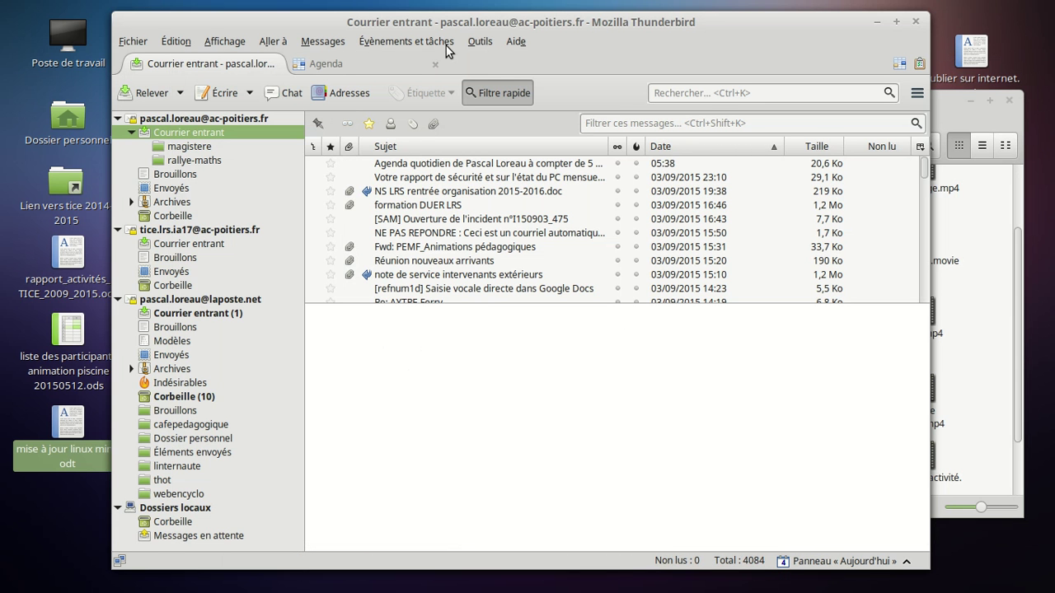
left_click_drag(223, 28, 249, 34)
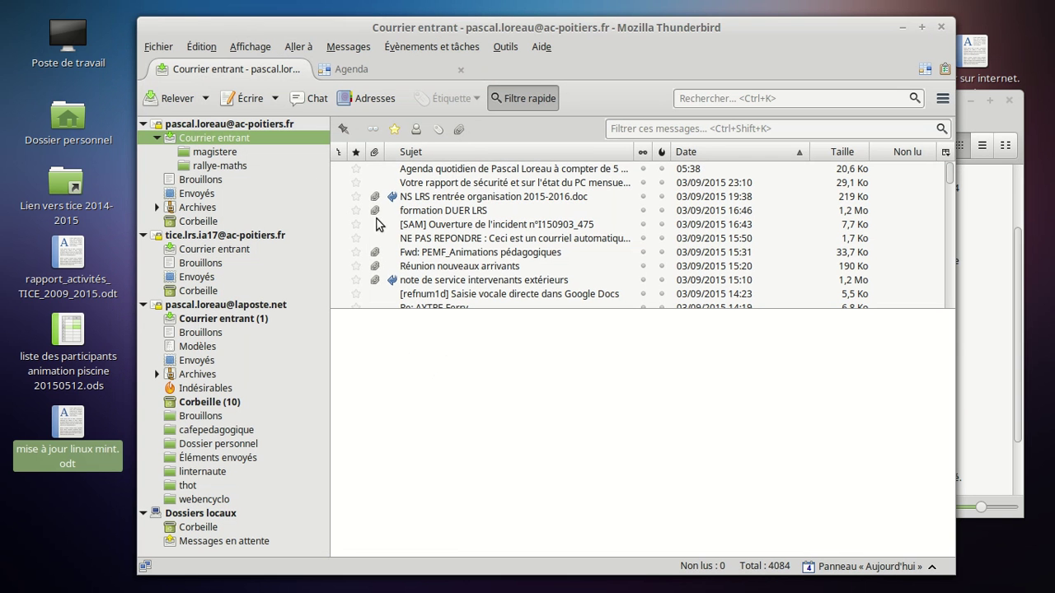
left_click(508, 48)
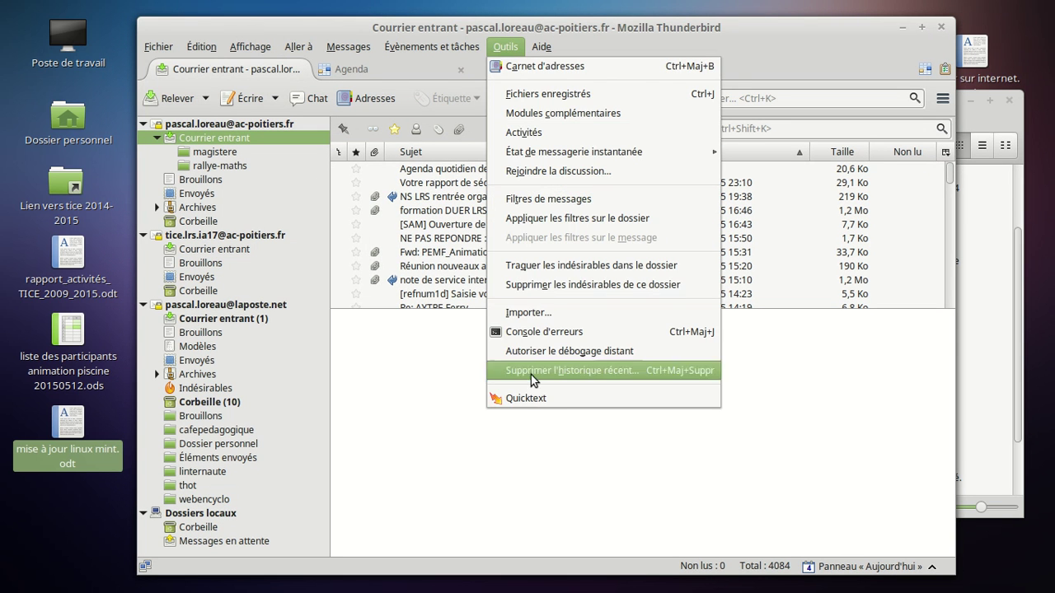
left_click(245, 100)
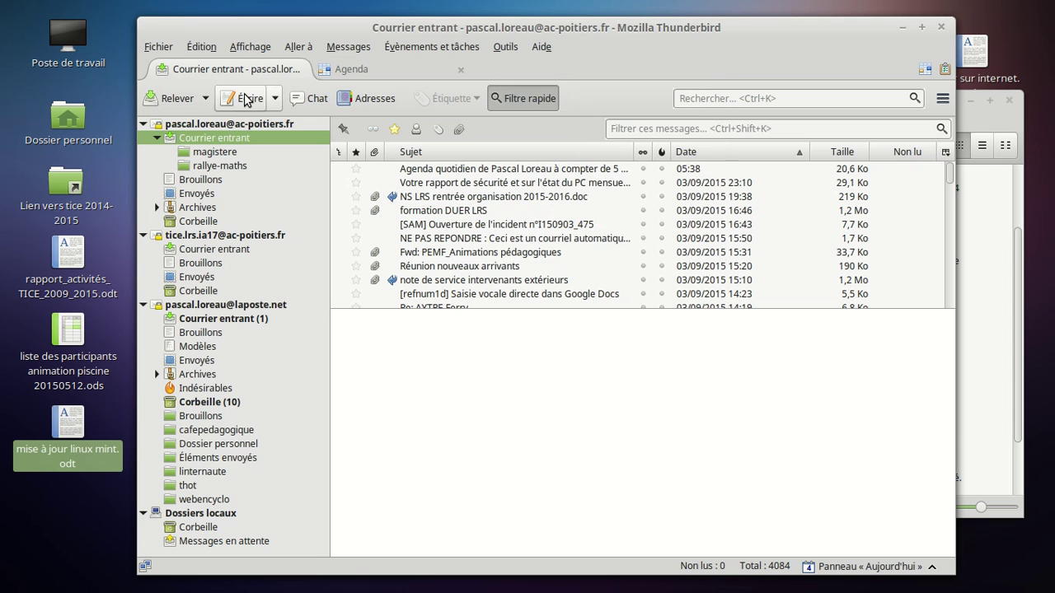
Step: View the templates offered by the pièces jointes group in a new message, and close that message
left_click(244, 100)
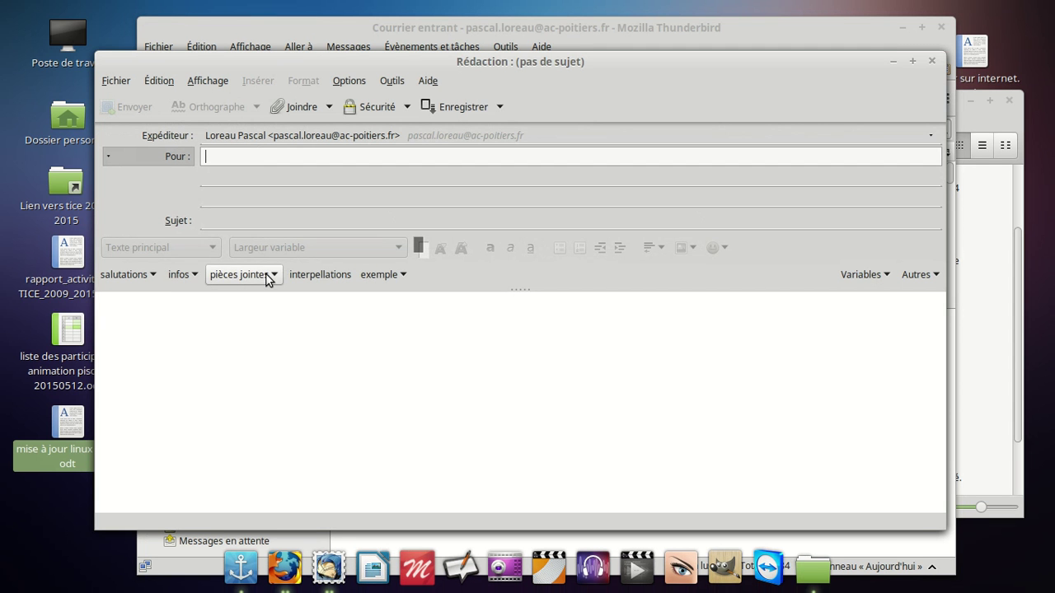
left_click(266, 281)
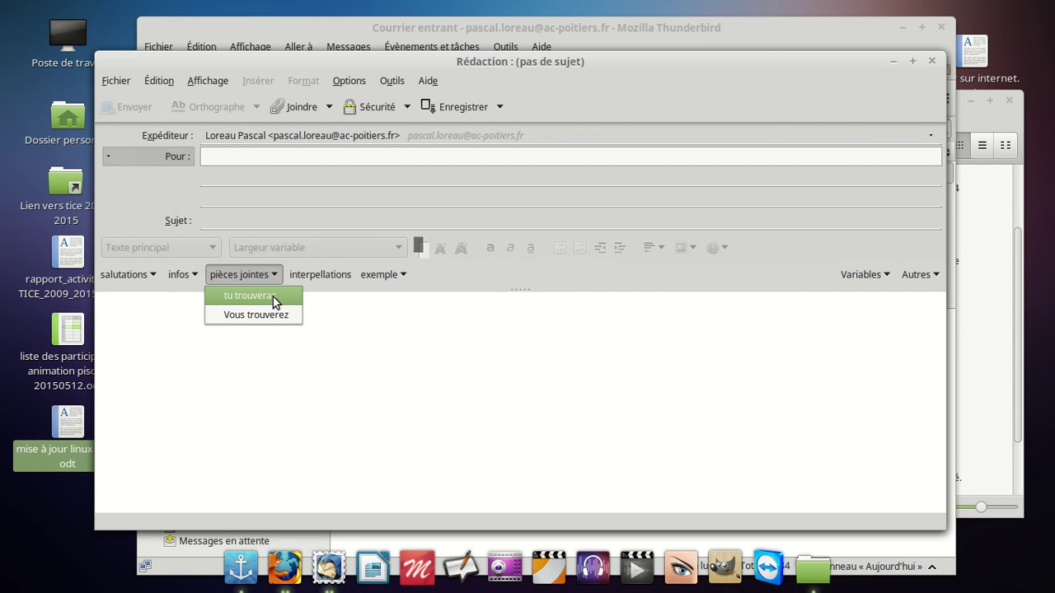
left_click(460, 72)
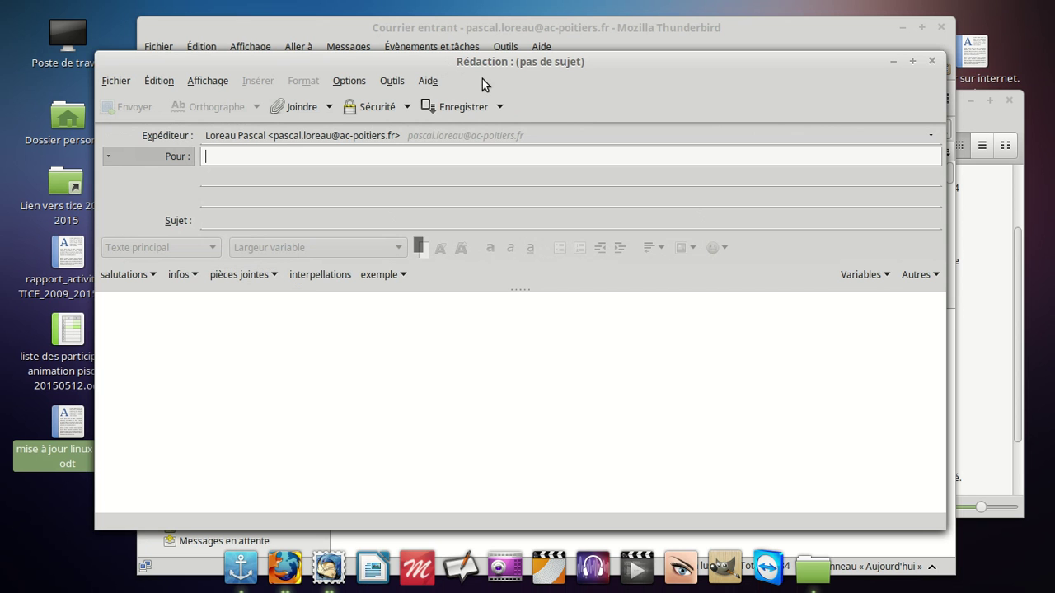
left_click(644, 64)
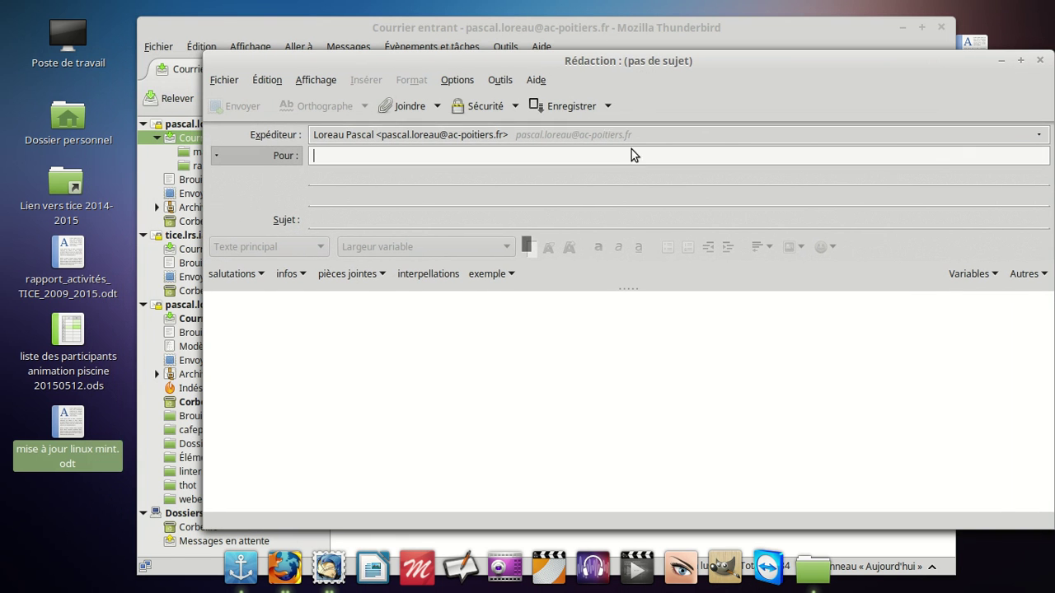
left_click(1040, 65)
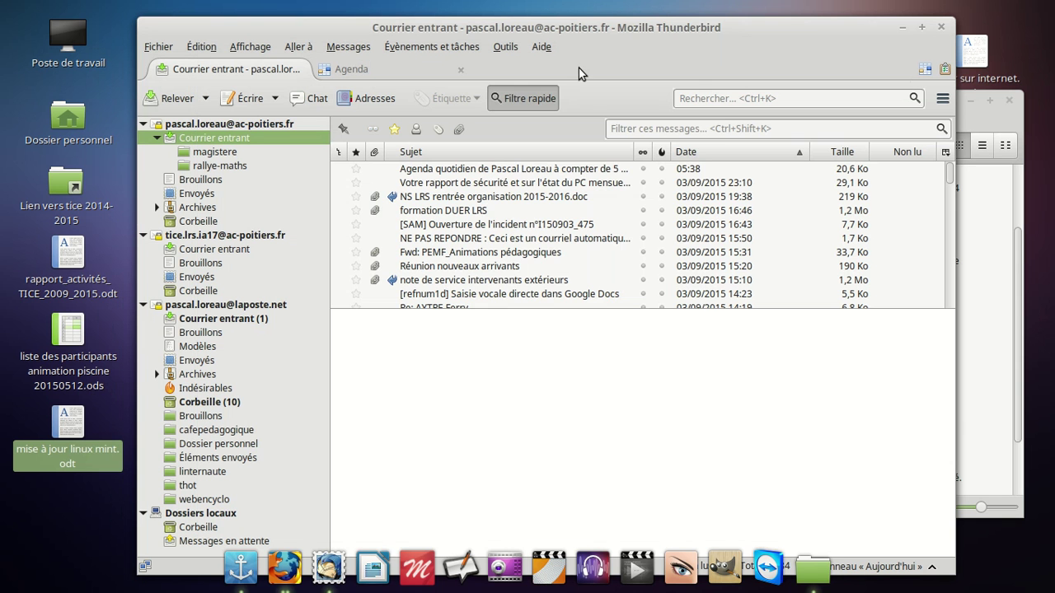
Step: Open the Quicktext settings and display the "tu trouveras" template of the pièces jointes group
left_click(504, 47)
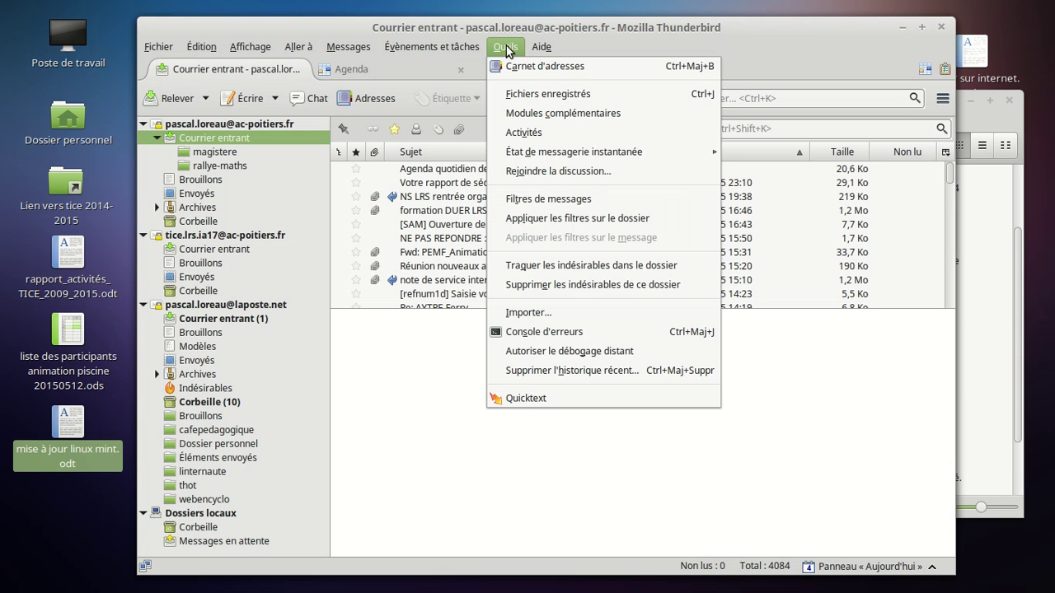
left_click(523, 398)
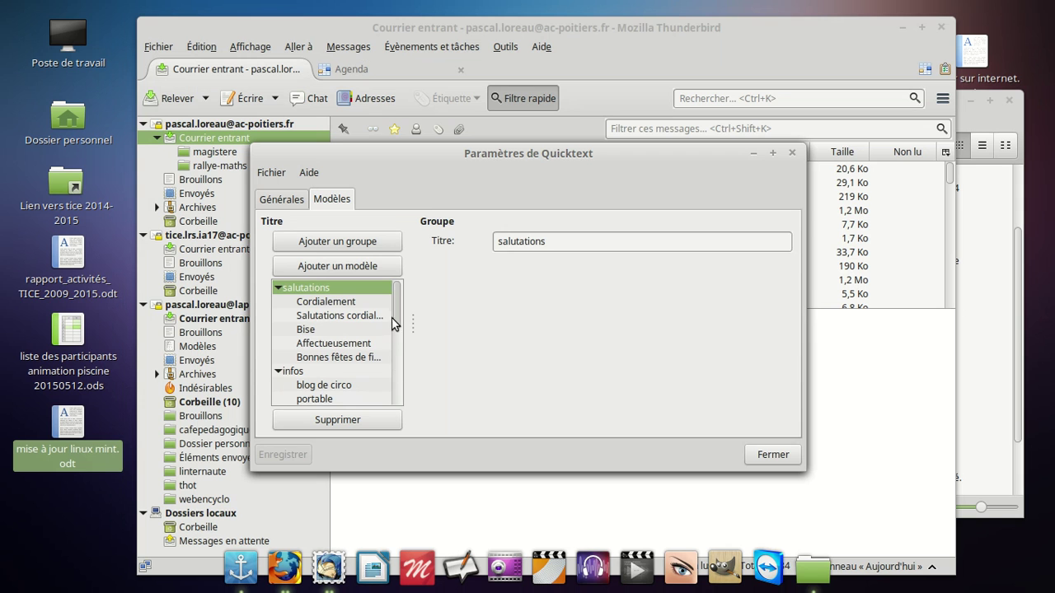
left_click_drag(398, 315, 400, 369)
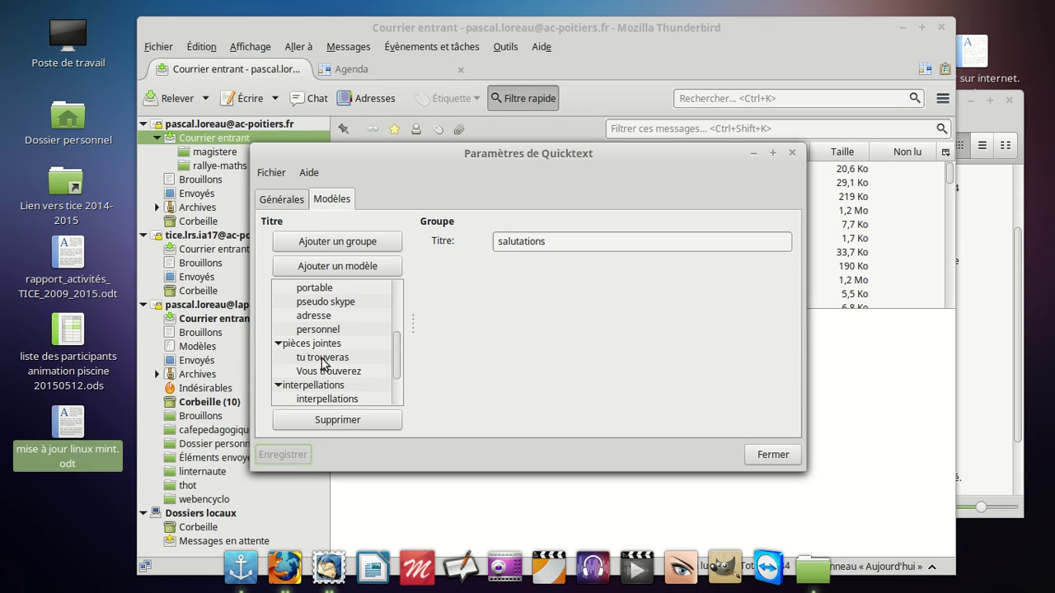
left_click(310, 344)
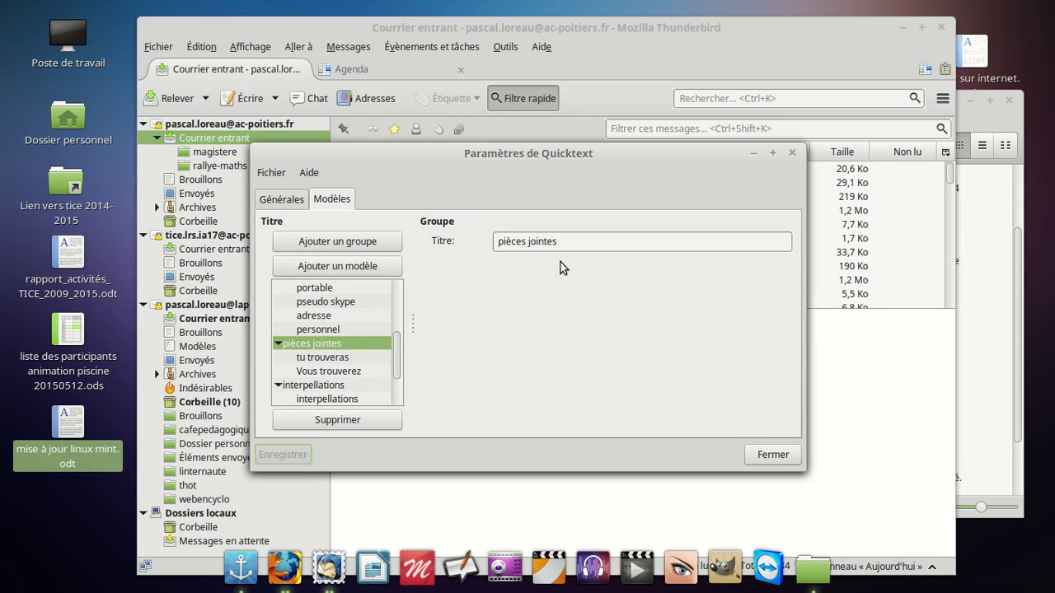
left_click(336, 358)
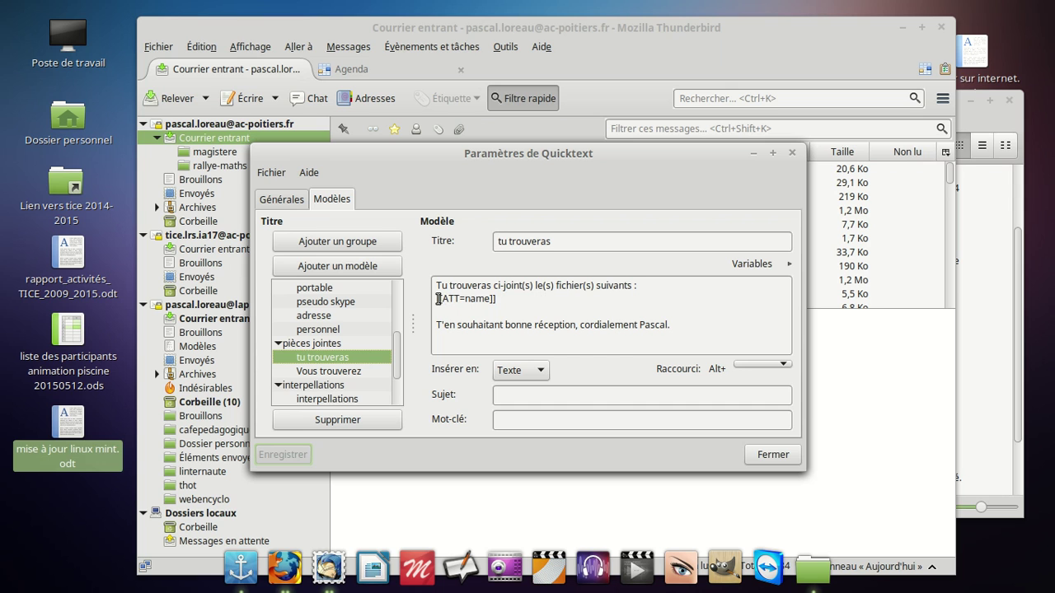
Step: Insert the attachment file name variable (Nom du fichier) after the existing [[ATT=name]] in the template text
left_click(505, 300)
left_click(788, 265)
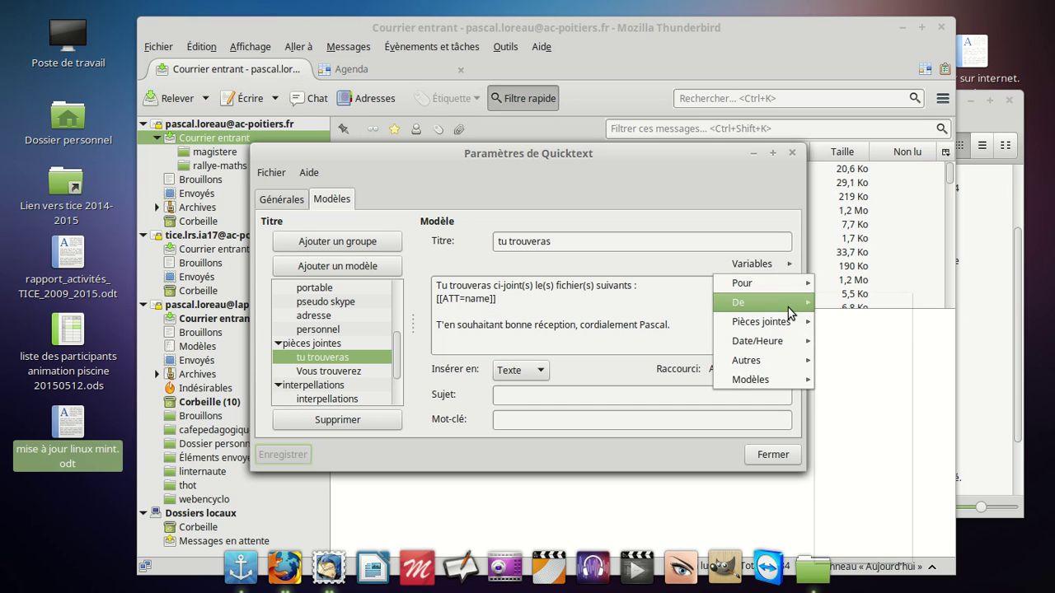
mouse_move(787, 324)
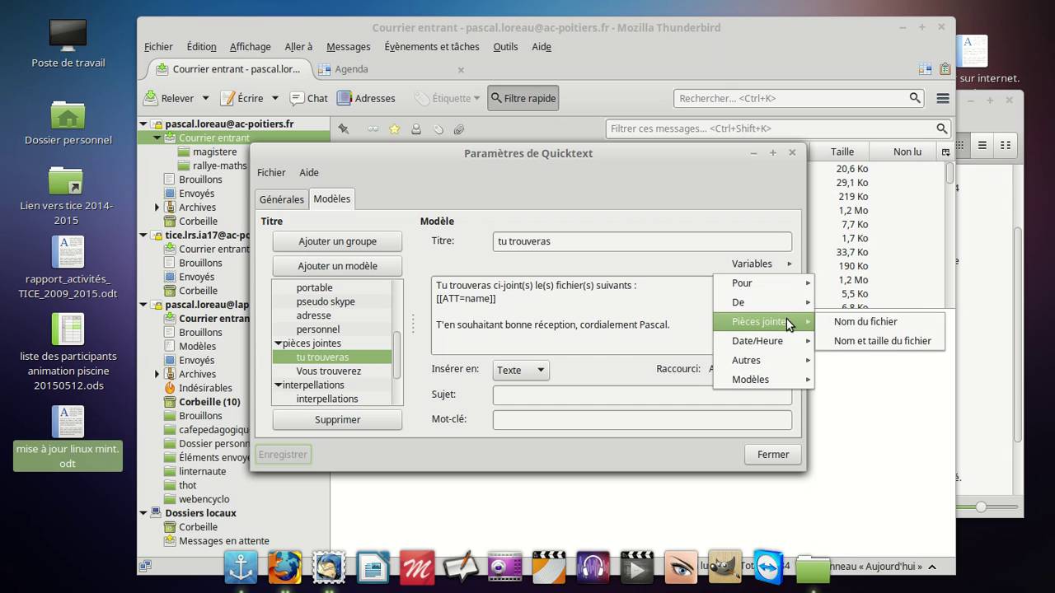
left_click(857, 322)
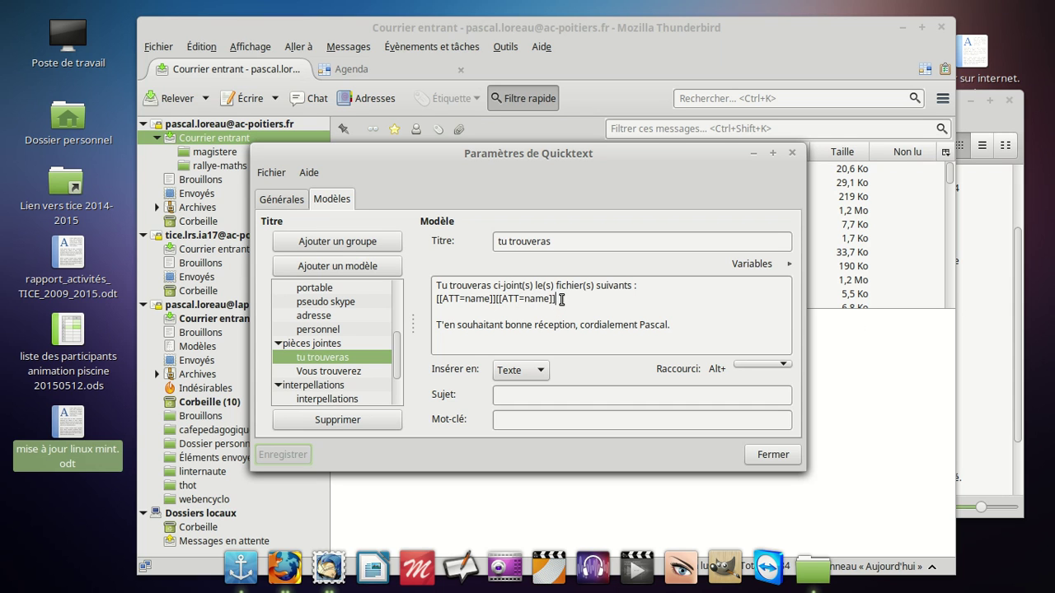
Step: Delete the second [[ATT=name]] variable from the "tu trouveras" template text, and close the Quicktext settings
key("BackSpace")
key("BackSpace")
key("BackSpace")
key("BackSpace")
key("BackSpace")
key("BackSpace")
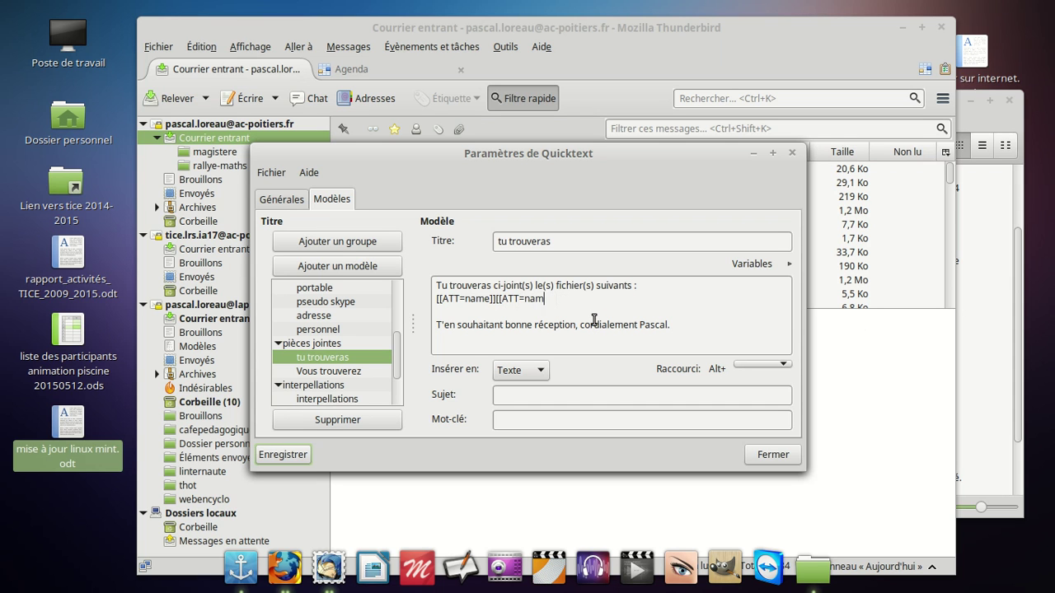
key("BackSpace")
key("BackSpace")
key("BackSpace")
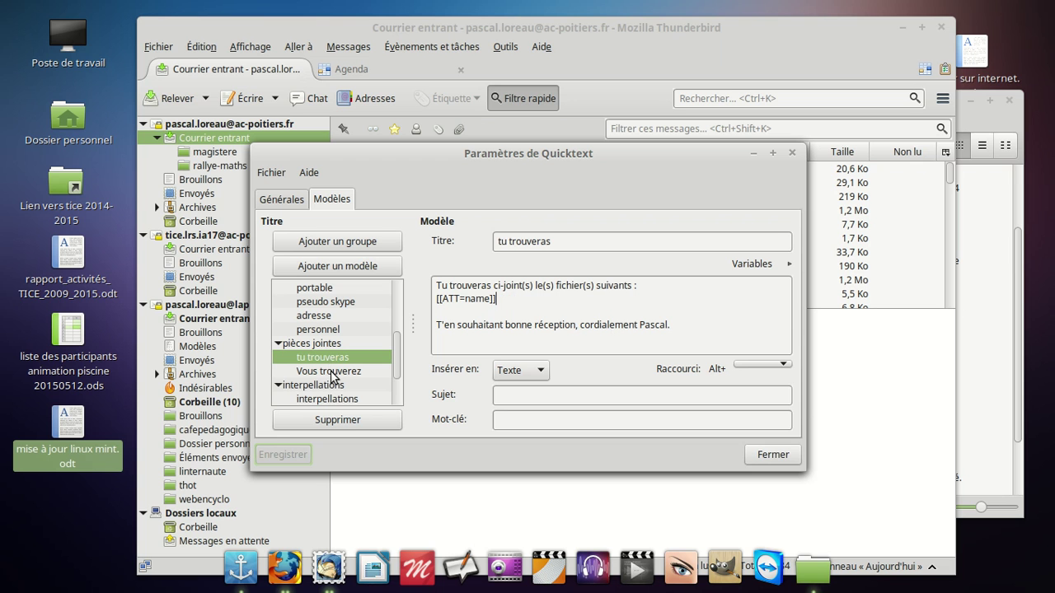
left_click(767, 458)
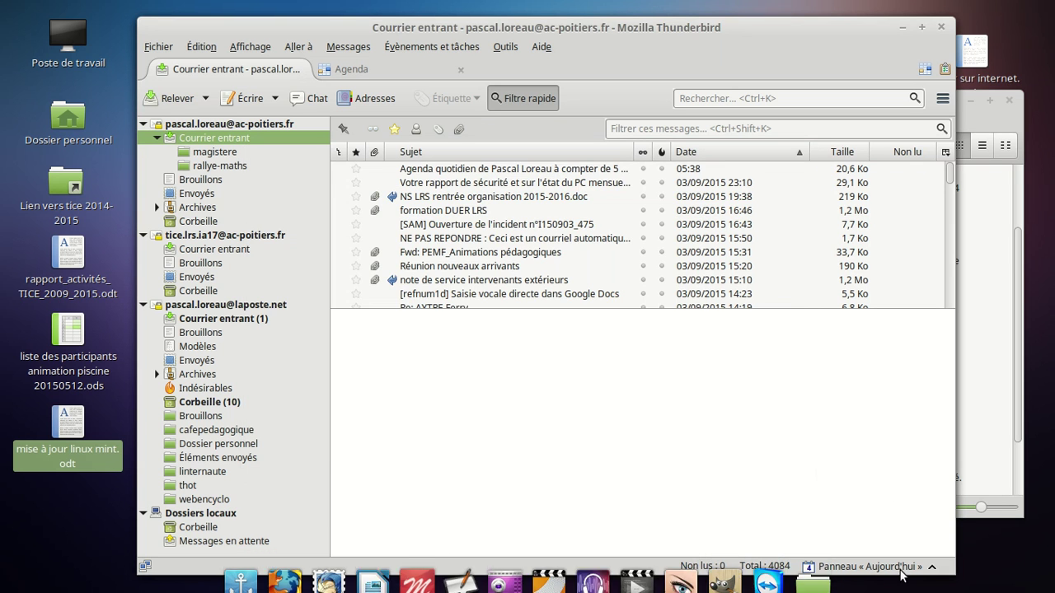
left_click(947, 582)
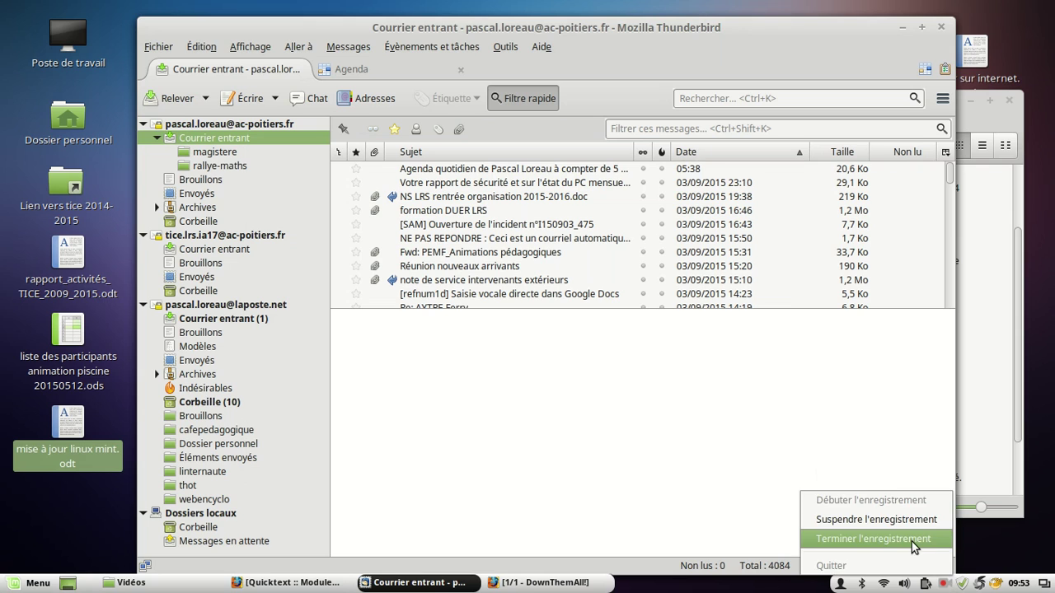